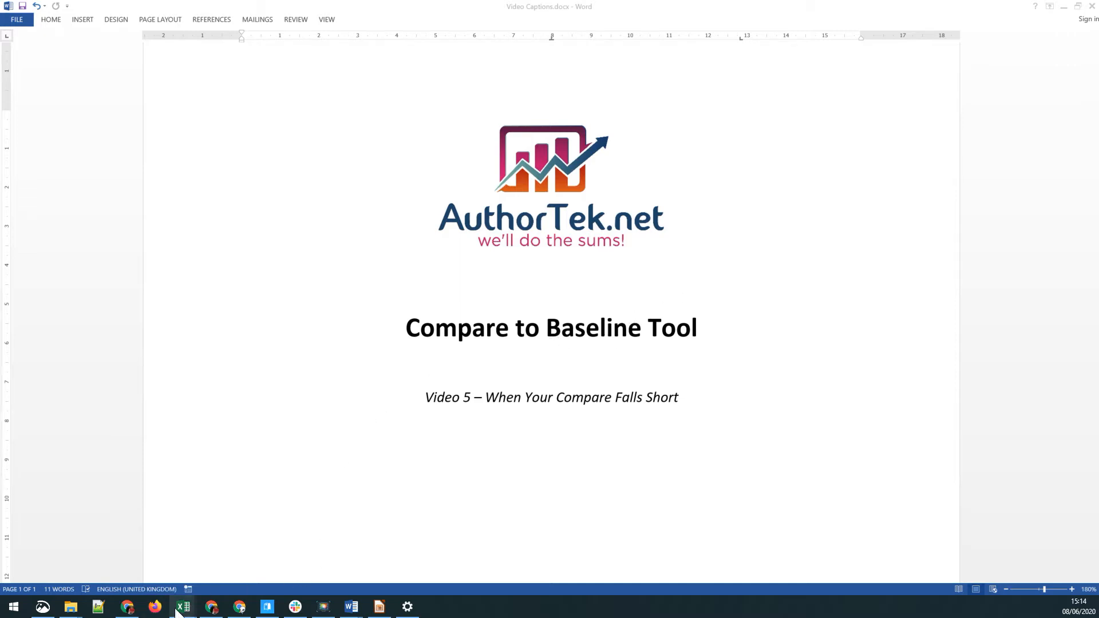
- Switch to the Baseline_v011_DEMO.xlsx workbook in Excel and set the baseline period to 01-Apr-2020 through 30-Apr-2020
mouse_move(185, 611)
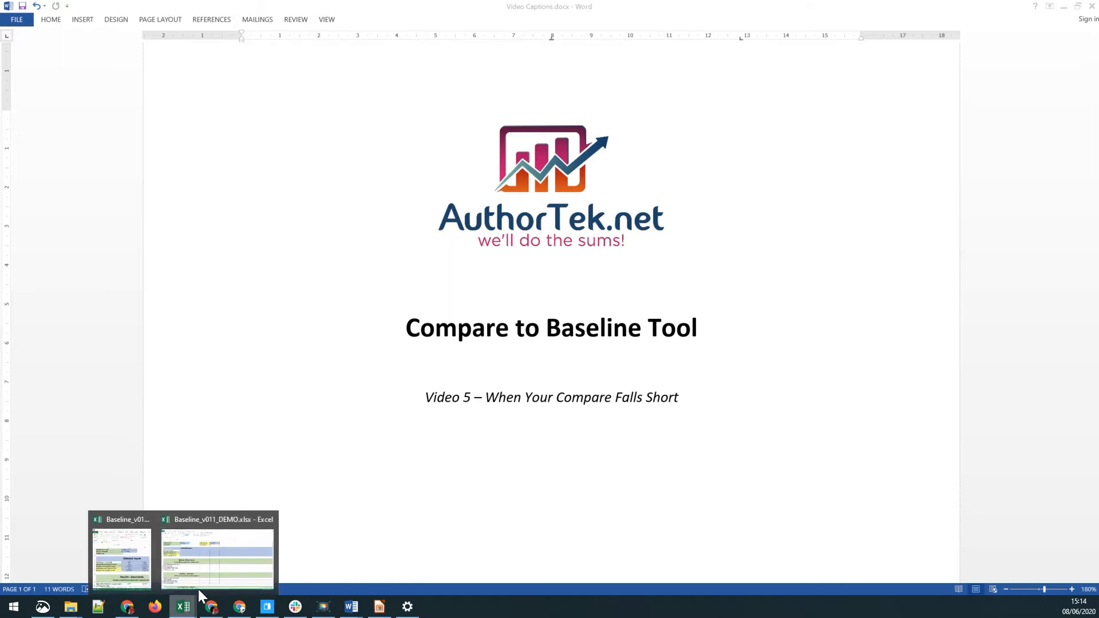
left_click(216, 564)
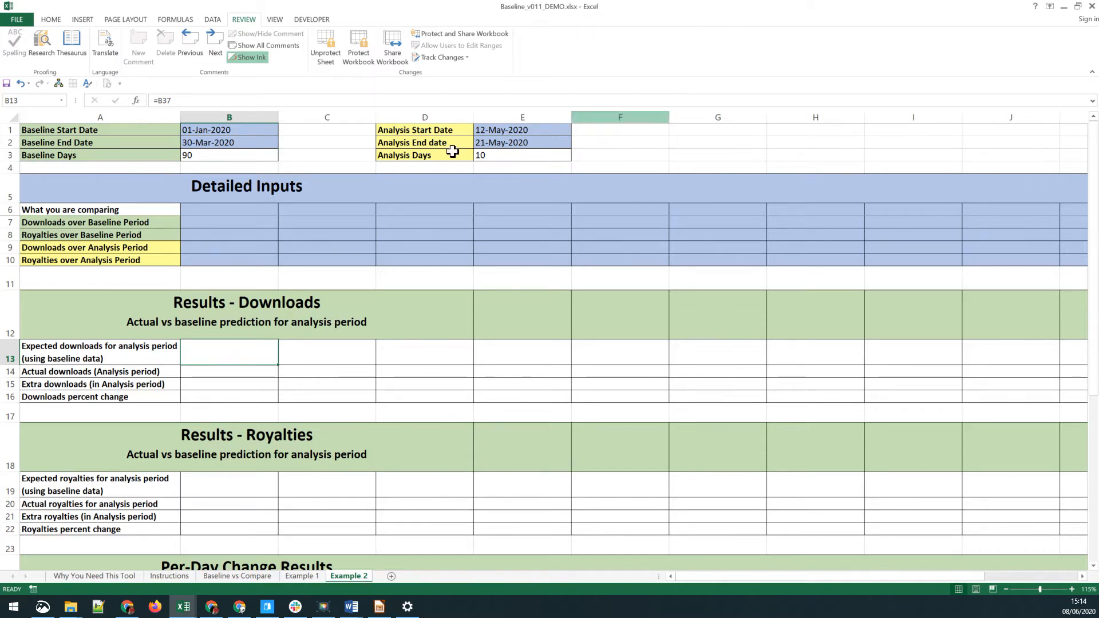
left_click_drag(260, 143, 234, 124)
left_click(245, 129)
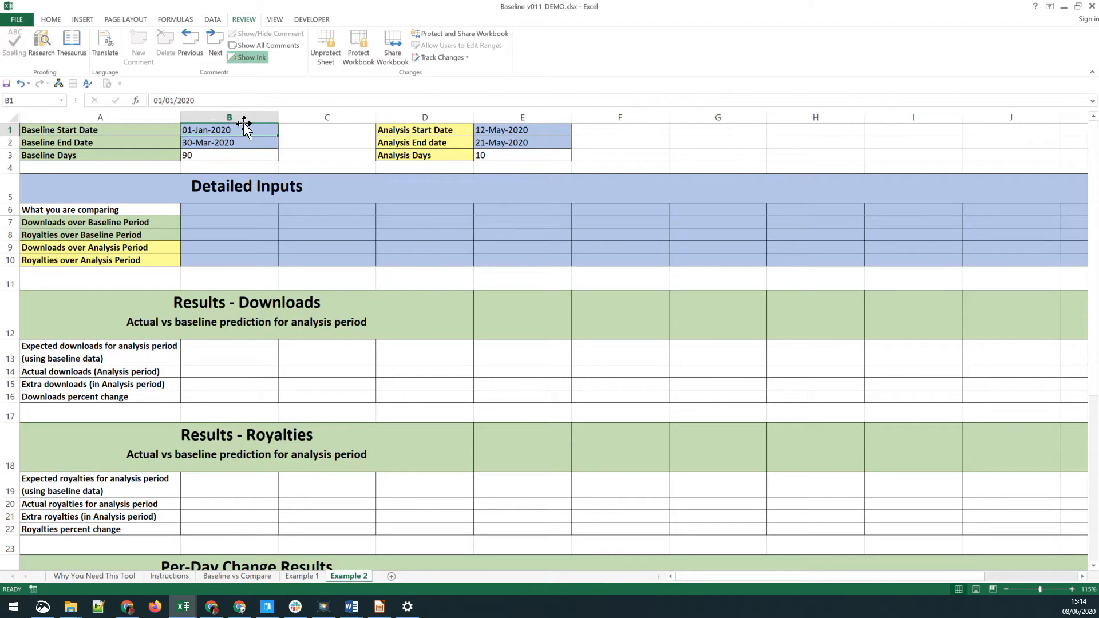
type("1/4")
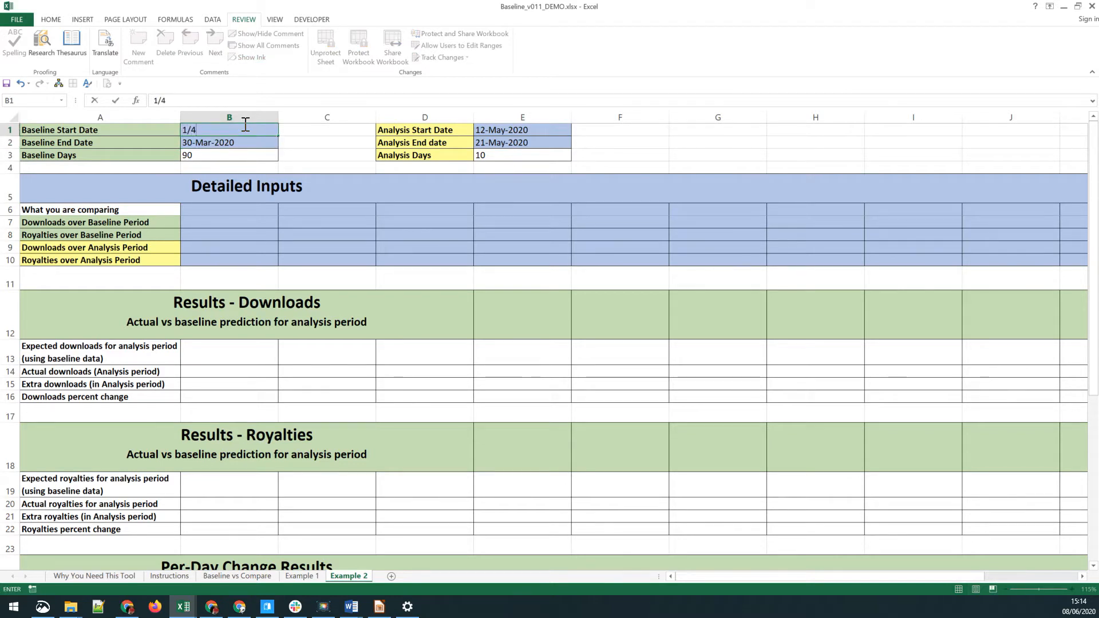
key("Return")
type("40.")
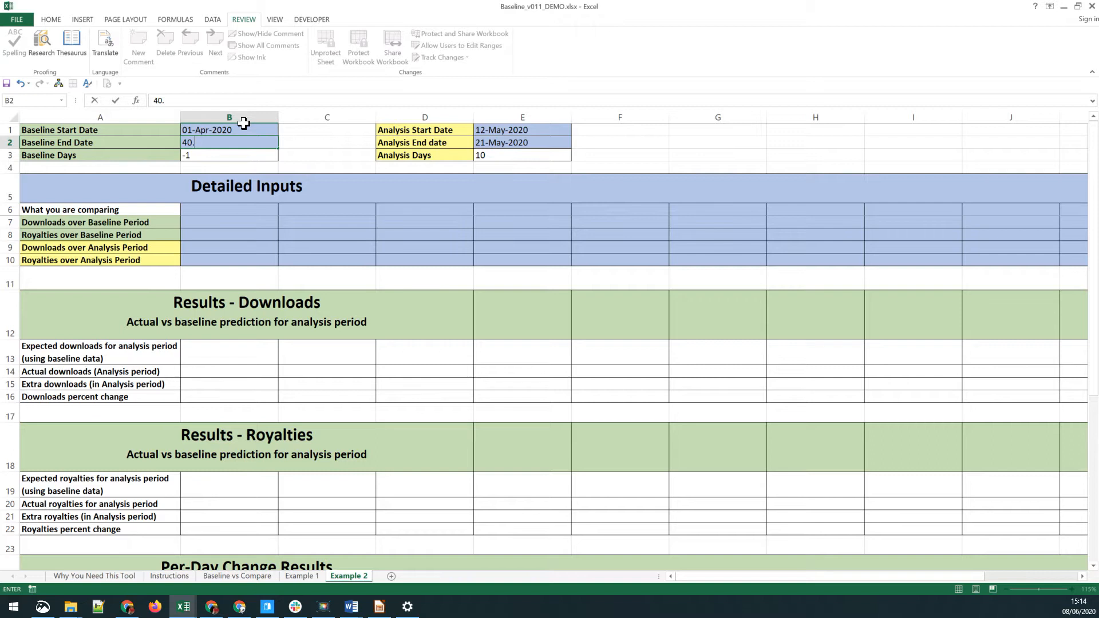
key("Return")
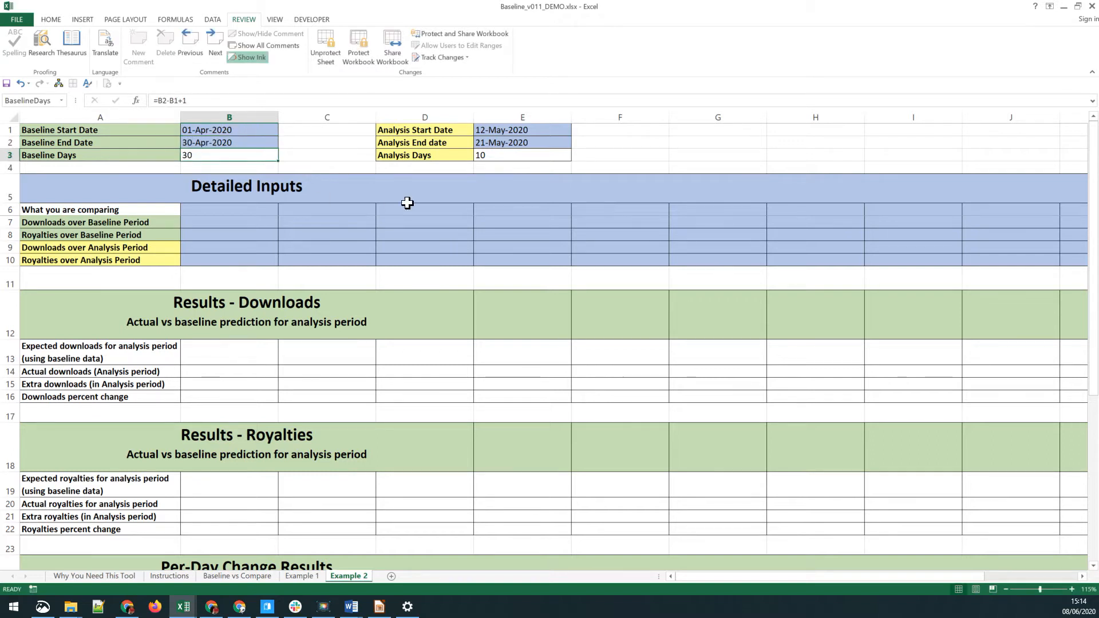
- Set the analysis period's start date to 01-May-2020 and its end date to 29-Jun-2020
left_click(532, 126)
type("1/5")
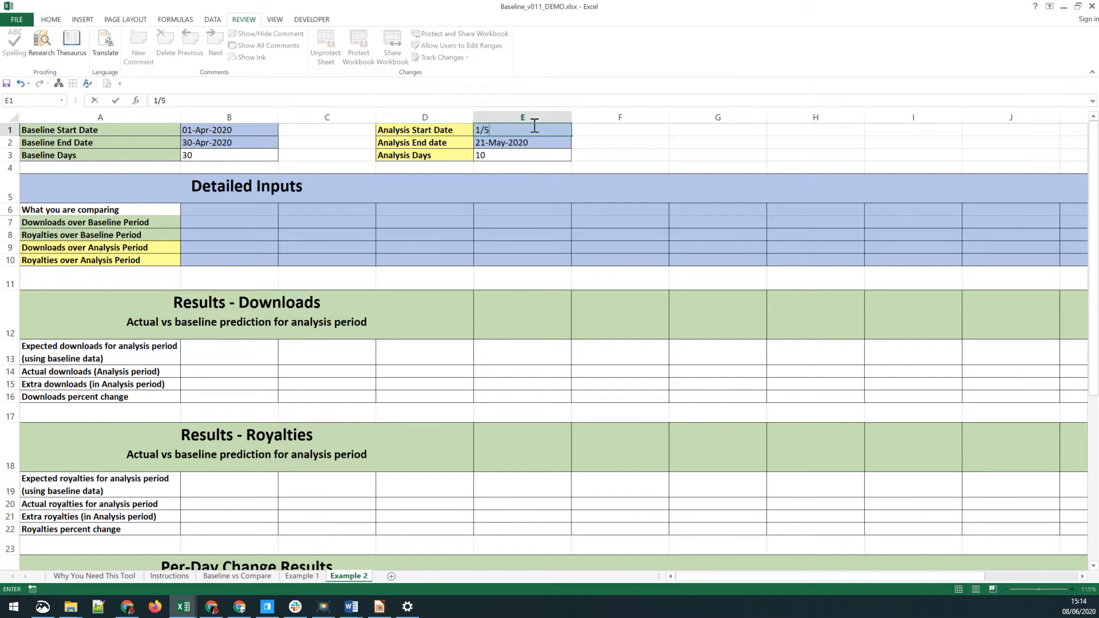
key("Return")
type("29")
key("Return")
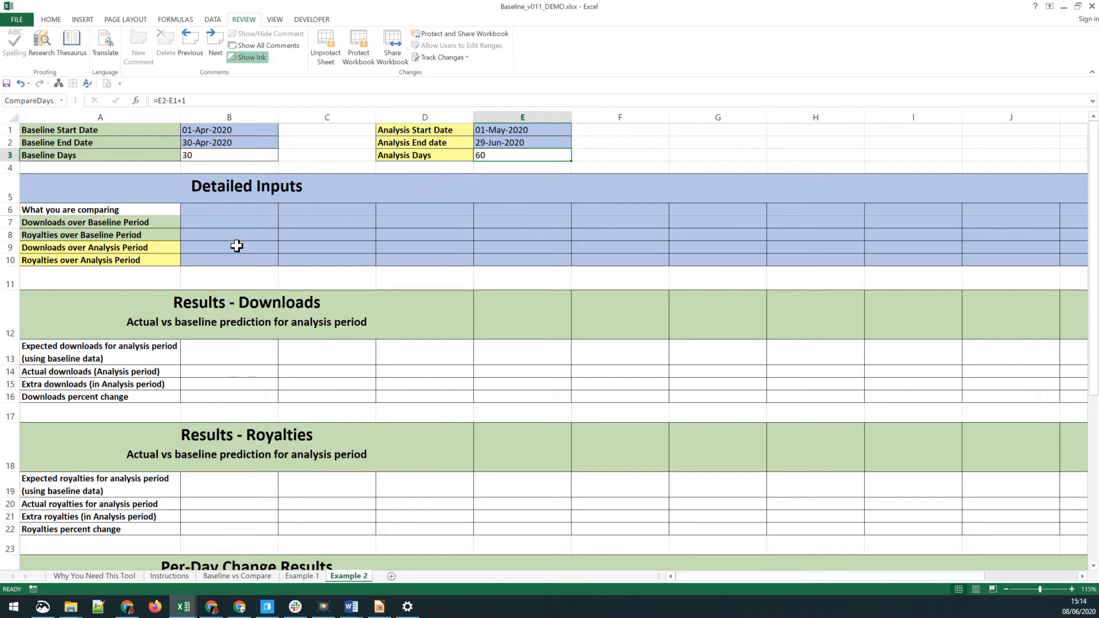
- Name the first comparison column Example 1 and enter 100 for both downloads and royalties over the baseline period
key("alt+Tab")
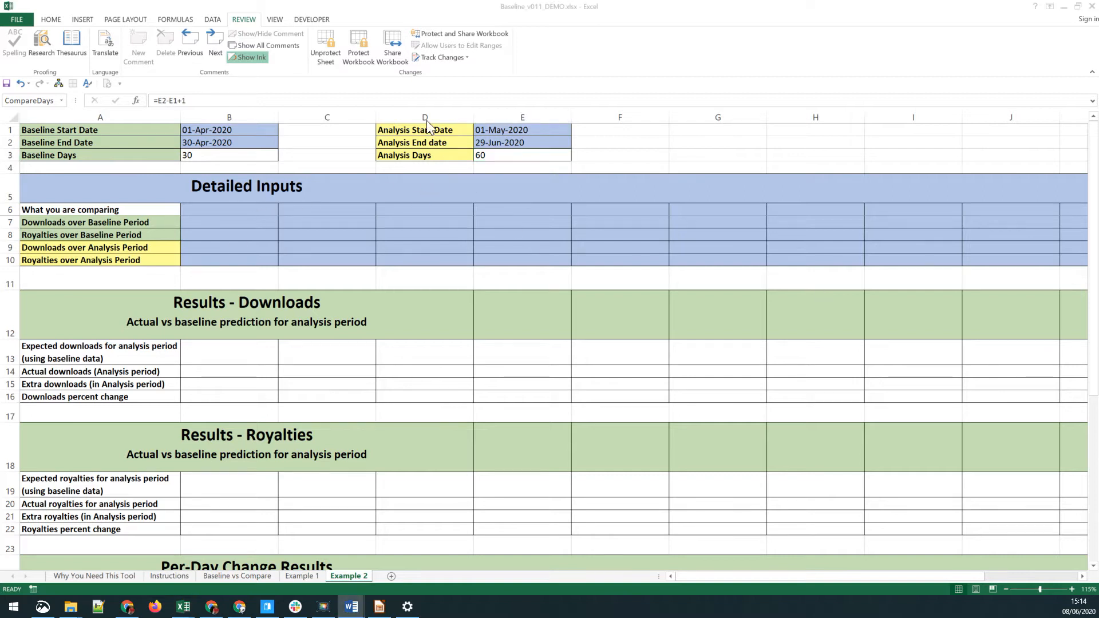
left_click(253, 212)
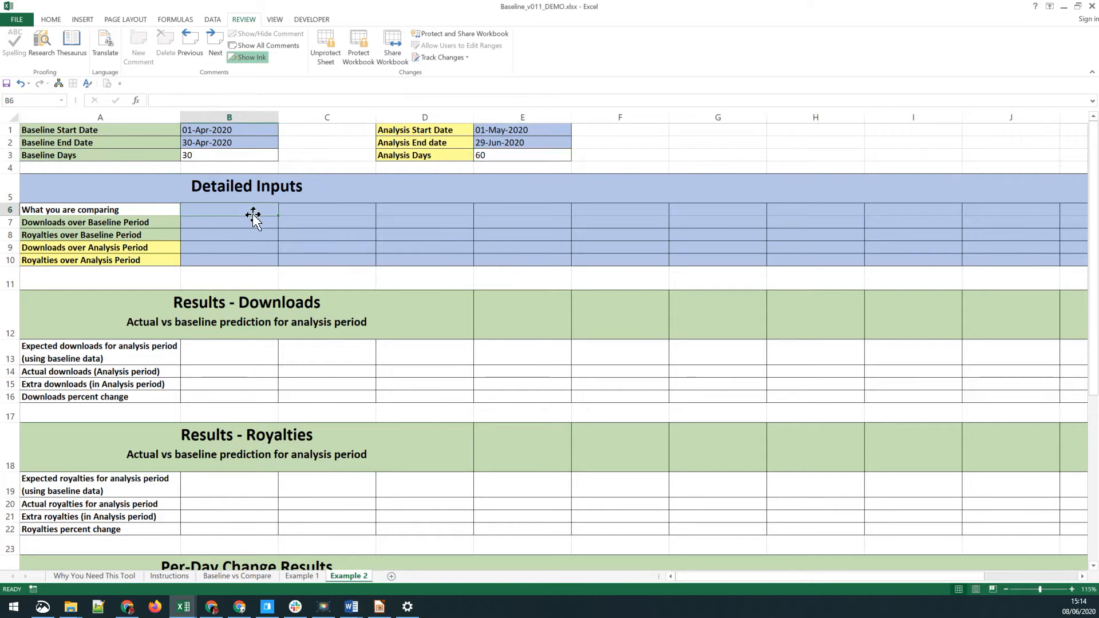
type("E")
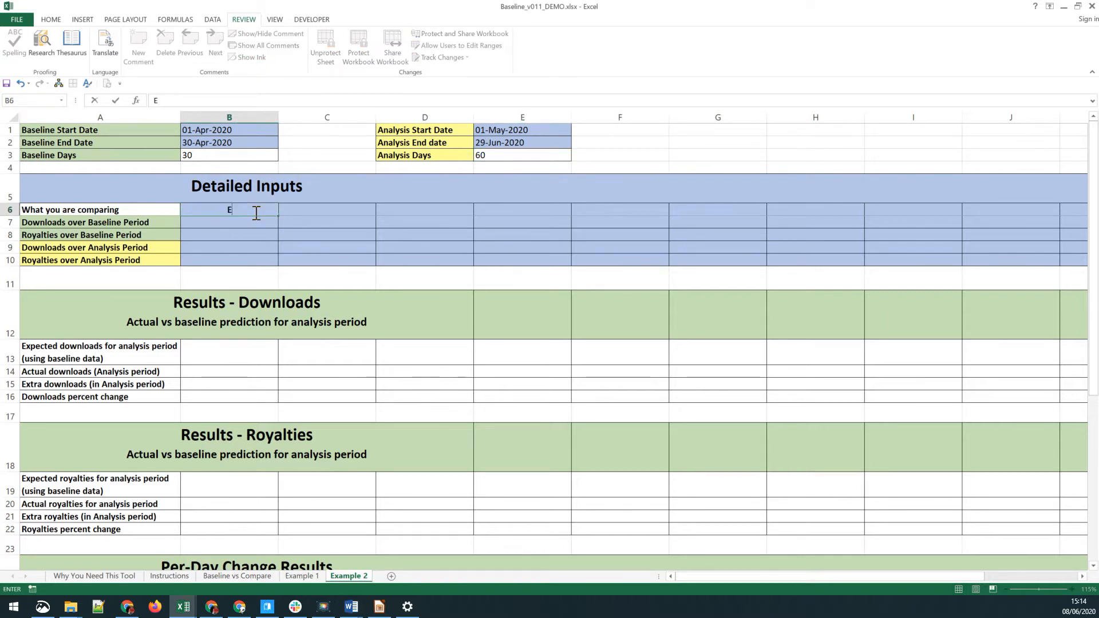
type("xample 1")
key("Return")
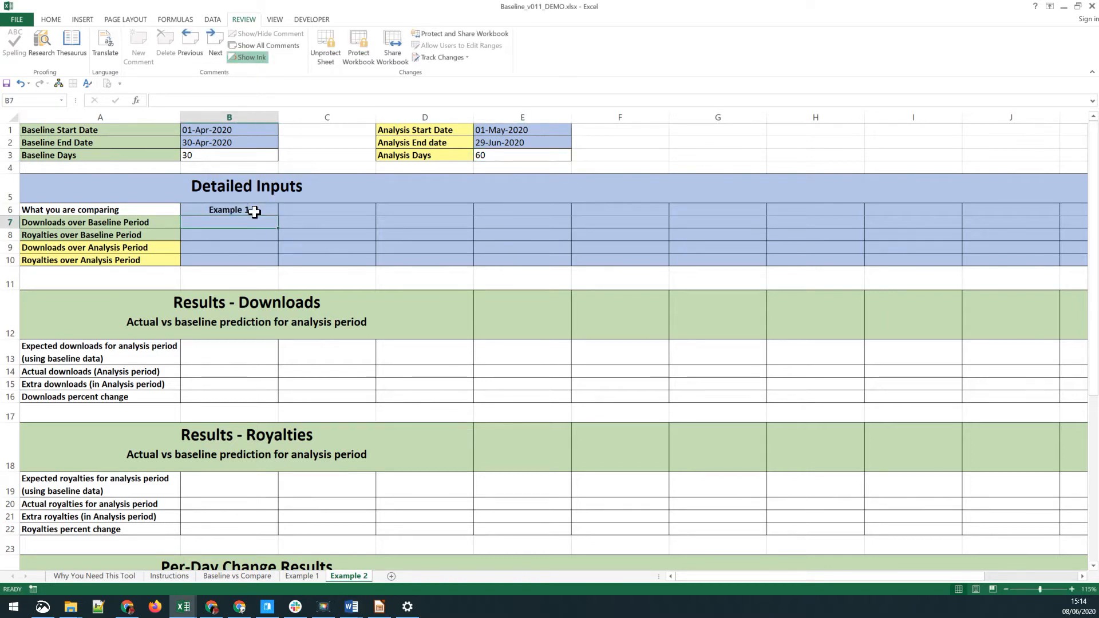
type("100")
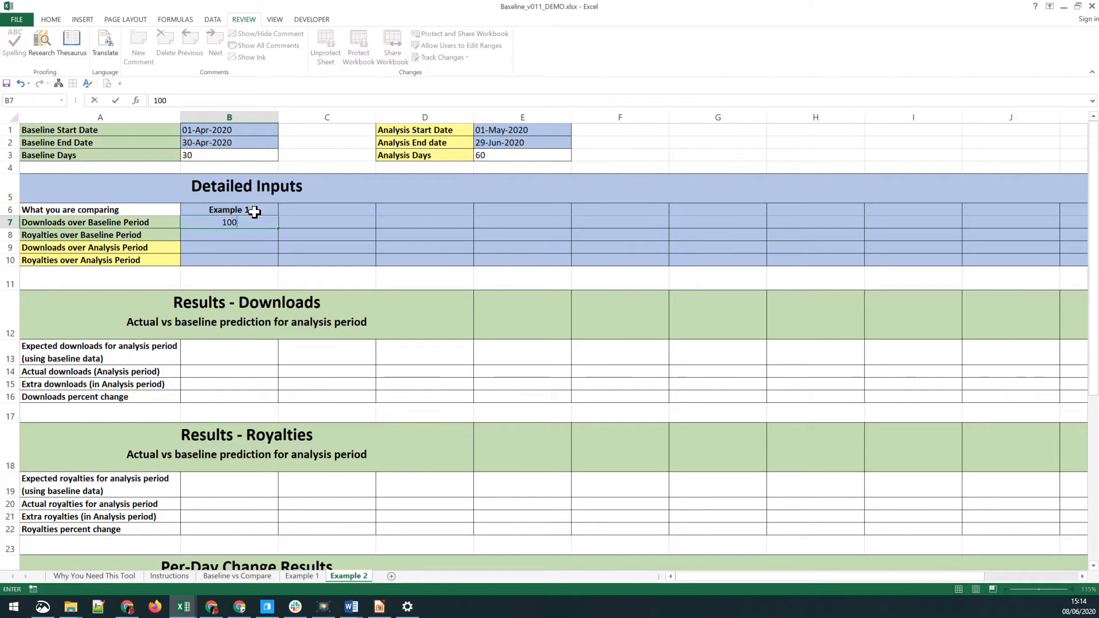
key("Return")
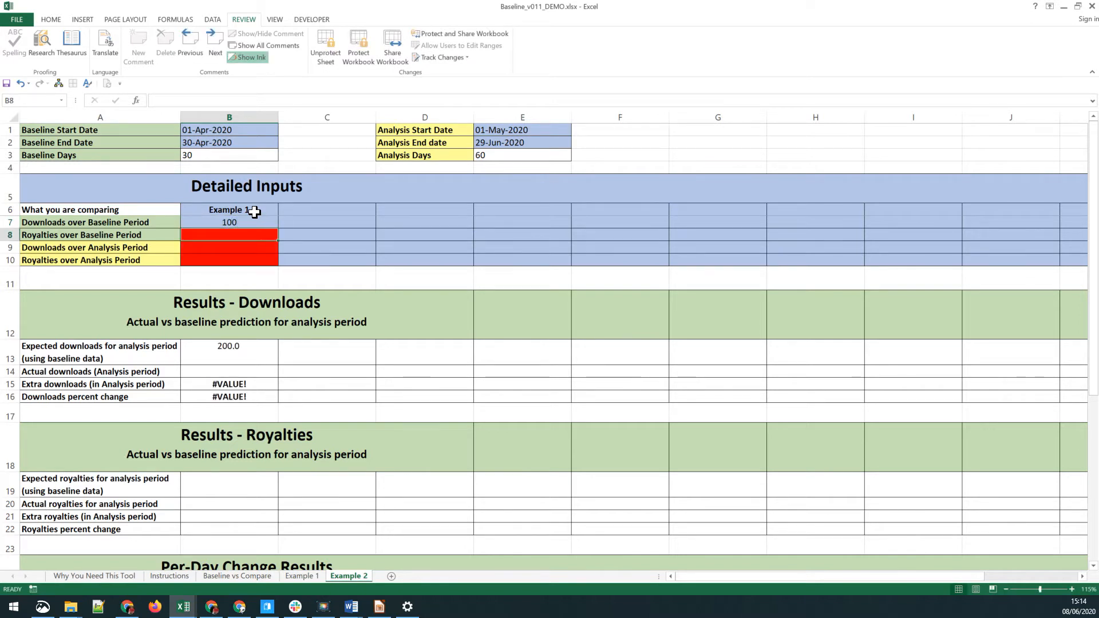
type("1")
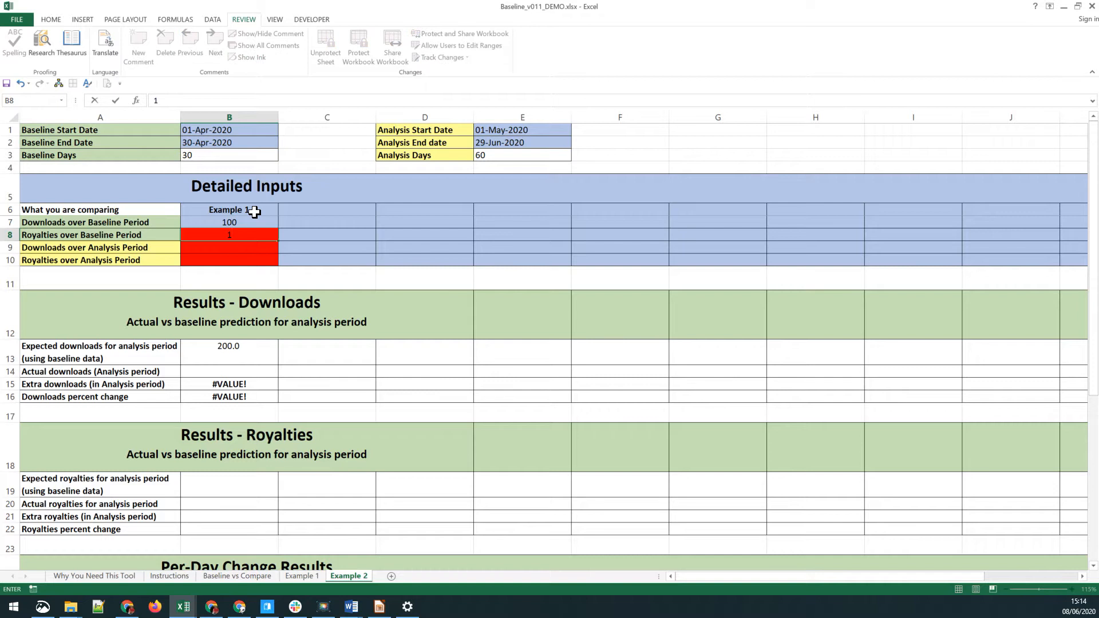
type("00")
key("Return")
- Enter 150 for both downloads and royalties over the analysis period of Example 1
type("150")
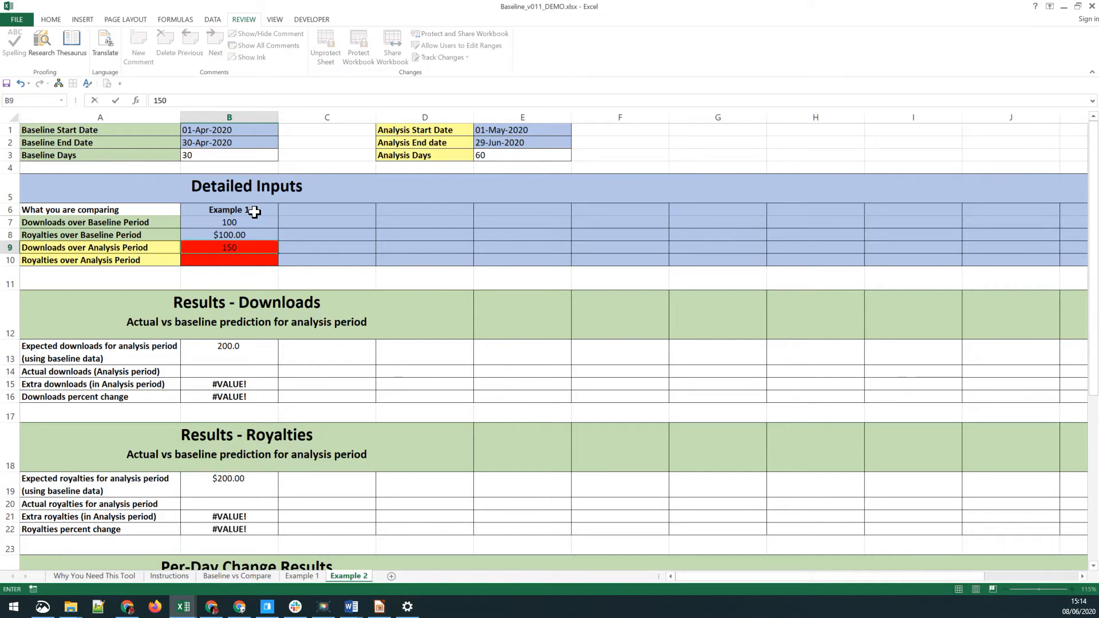
key("Return")
type("150")
key("Return")
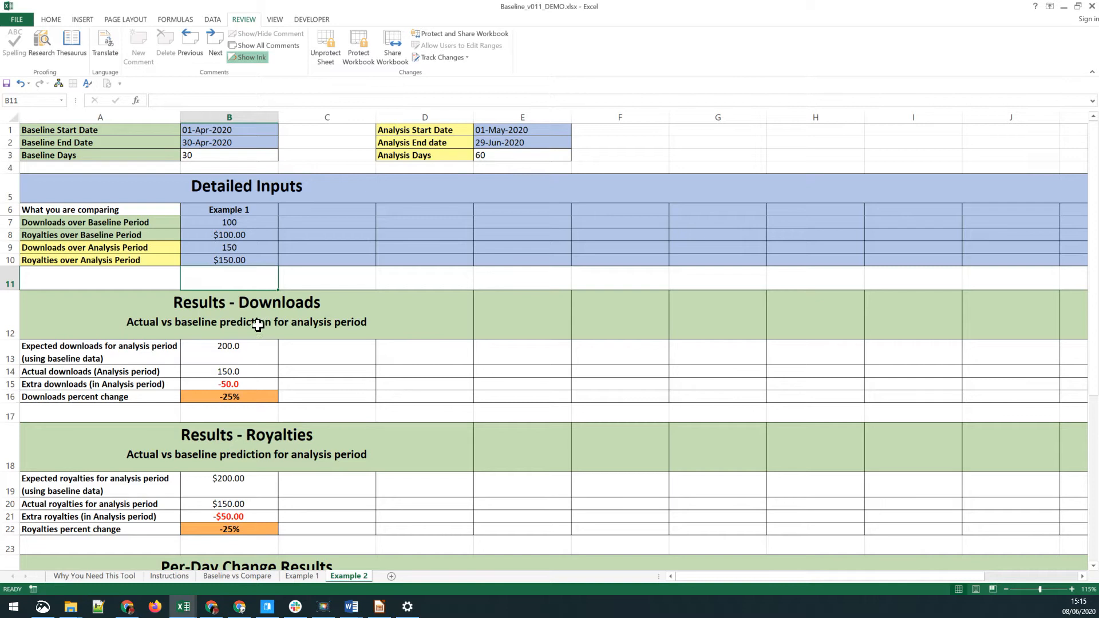
left_click(233, 356)
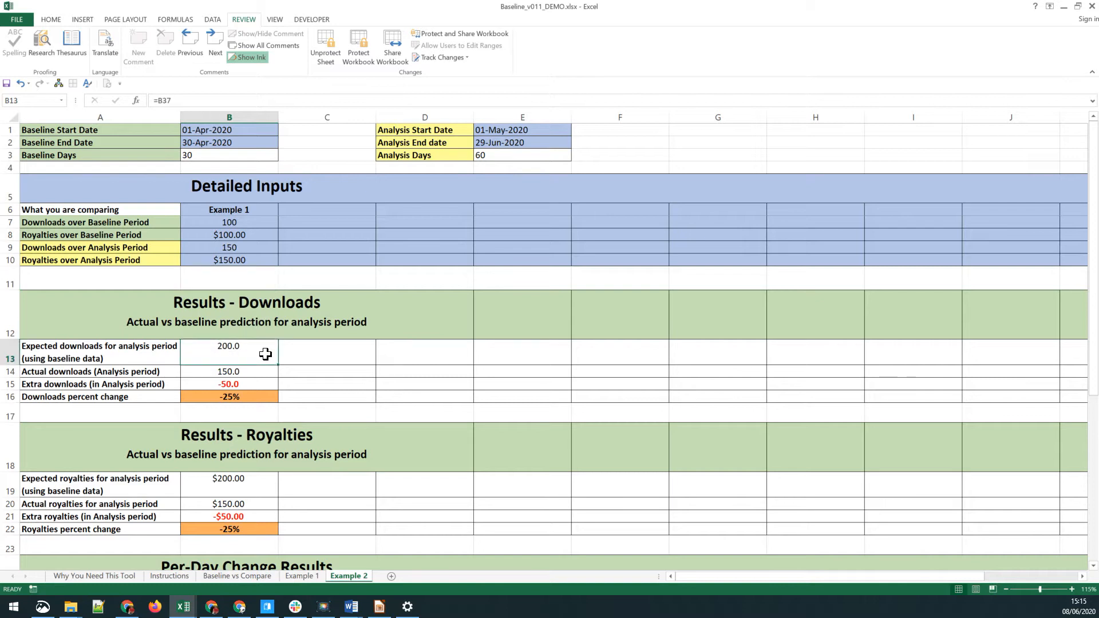
double_click(265, 354)
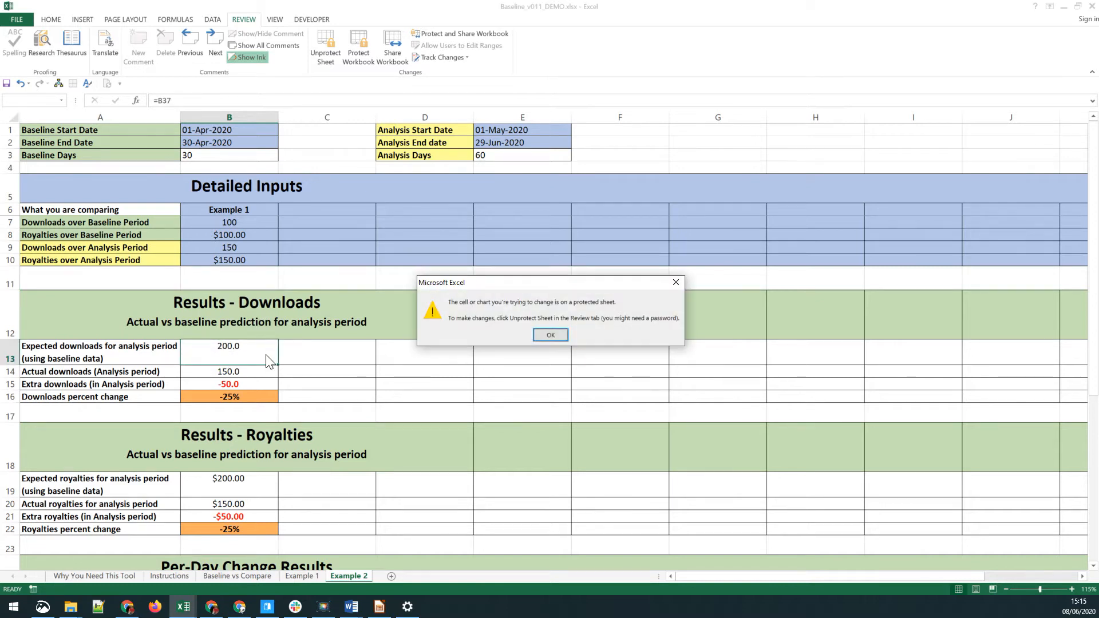
left_click(556, 332)
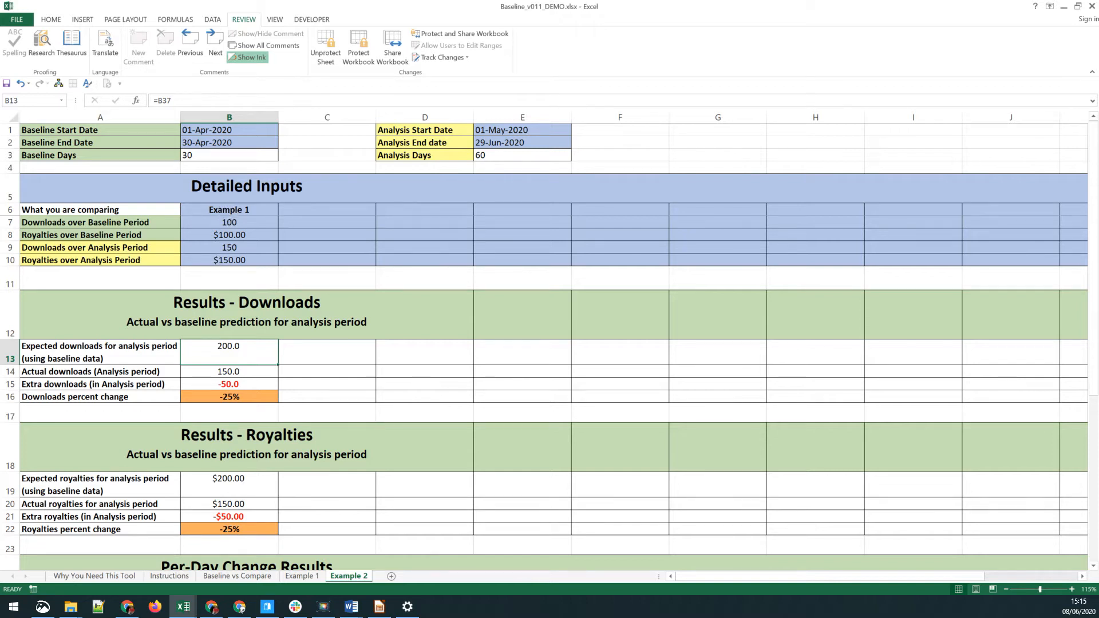
- Compare Example 1's baseline and analysis inputs with its extra downloads and percent change results
key("alt+Tab")
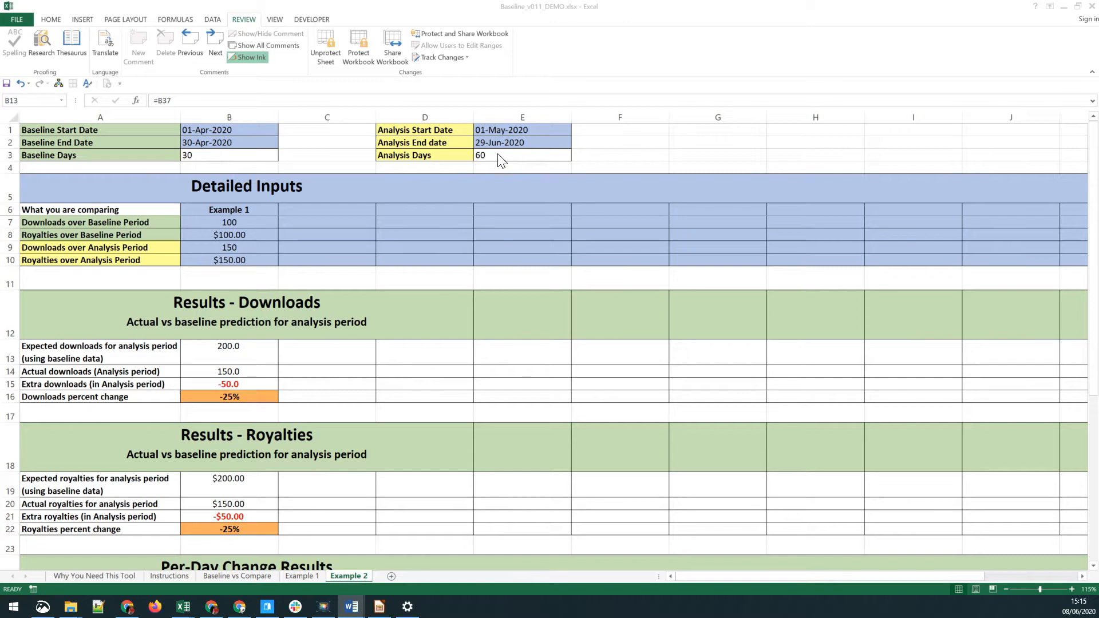
left_click(263, 215)
left_click(246, 223)
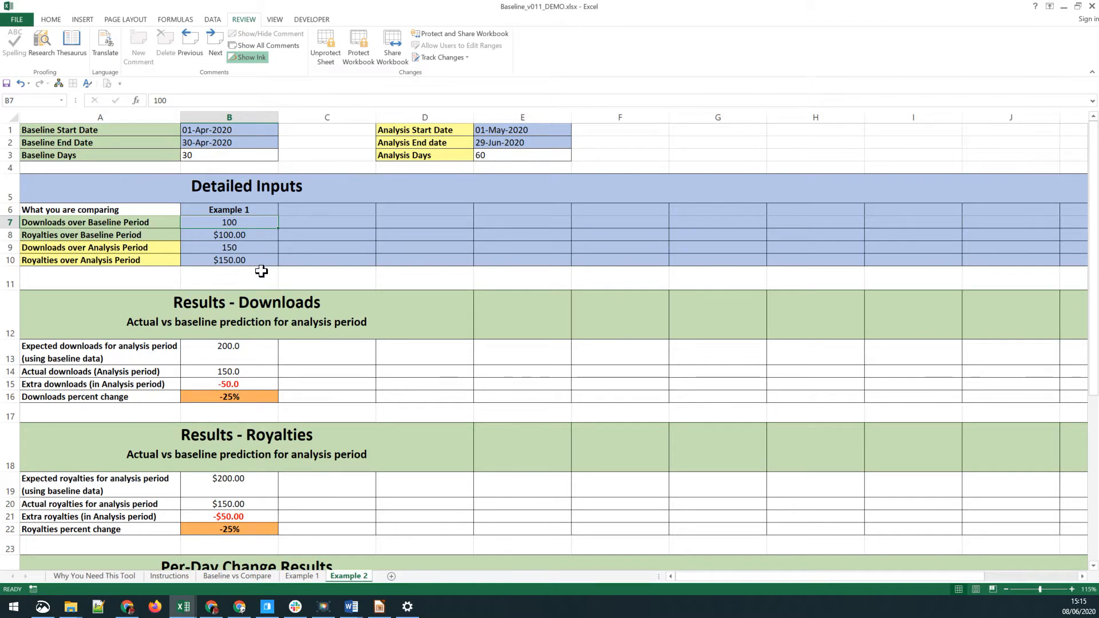
key("alt+Tab")
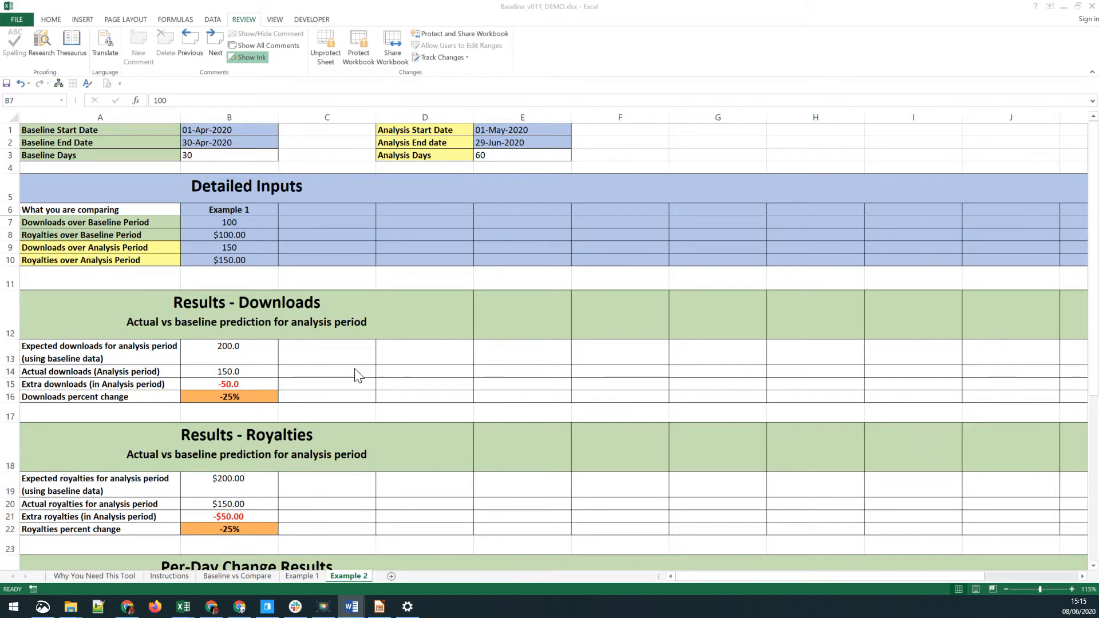
key("alt+Tab")
left_click(258, 380)
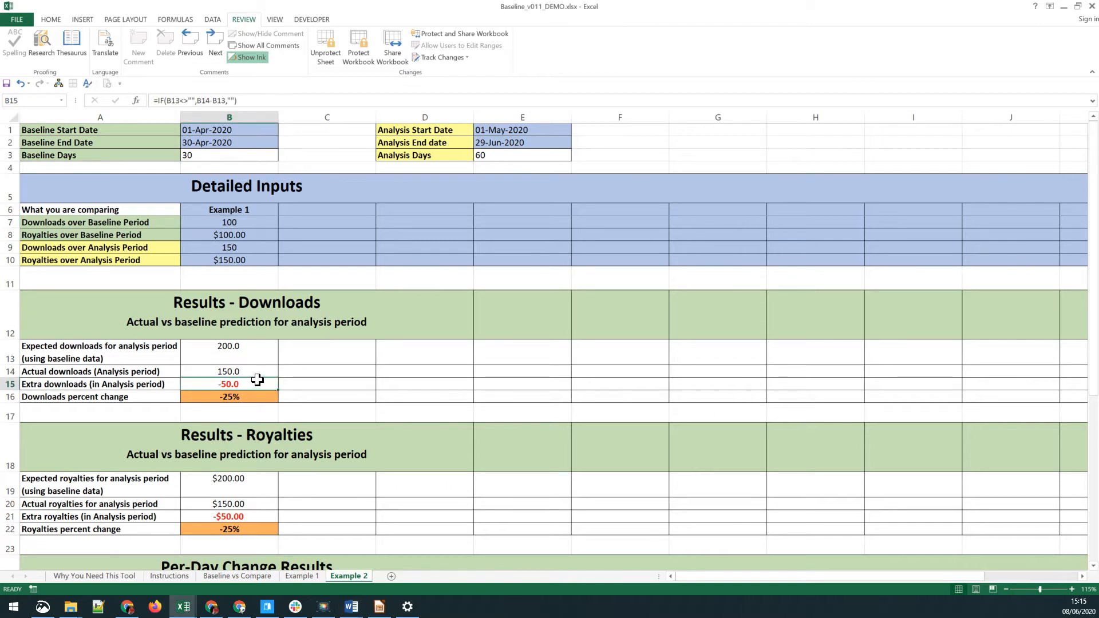
left_click(253, 221)
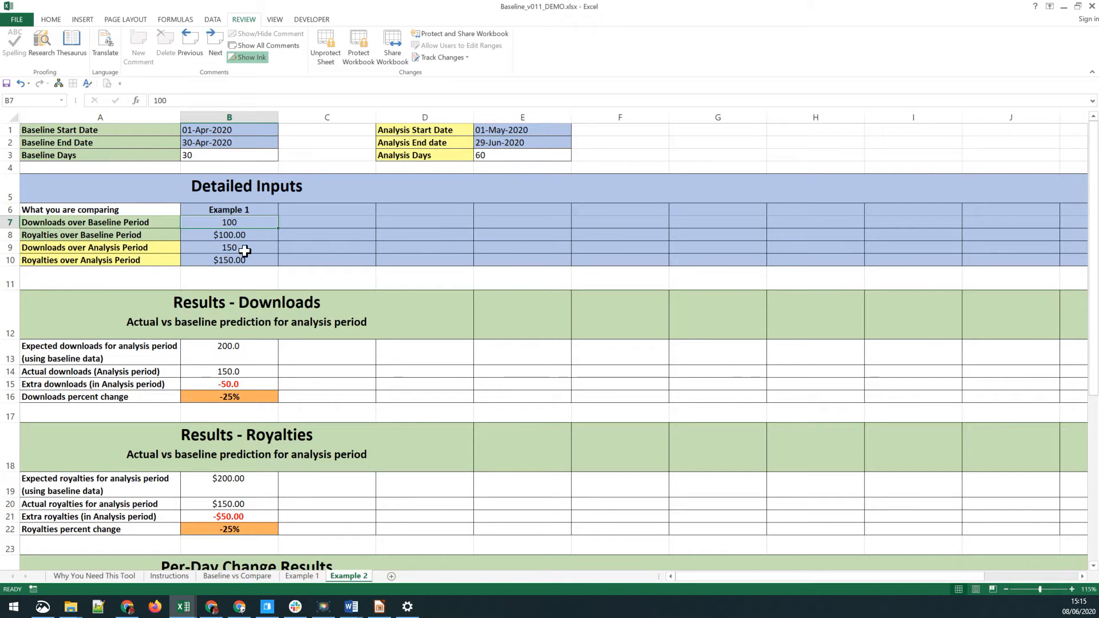
left_click(240, 397)
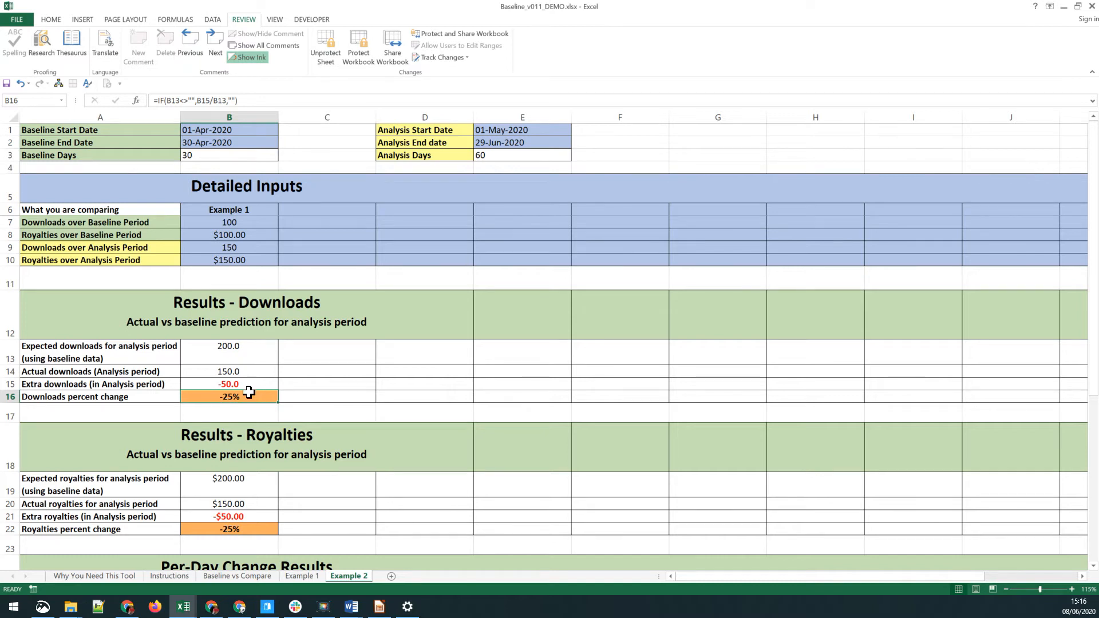
scroll(249, 397, "down", 2)
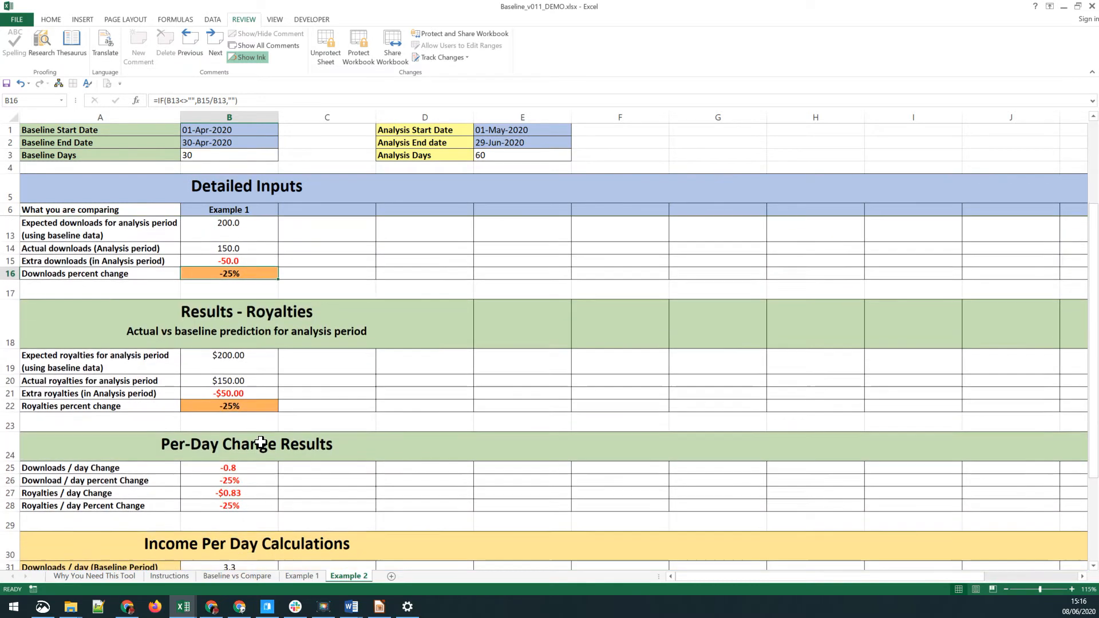
scroll(255, 397, "up", 2)
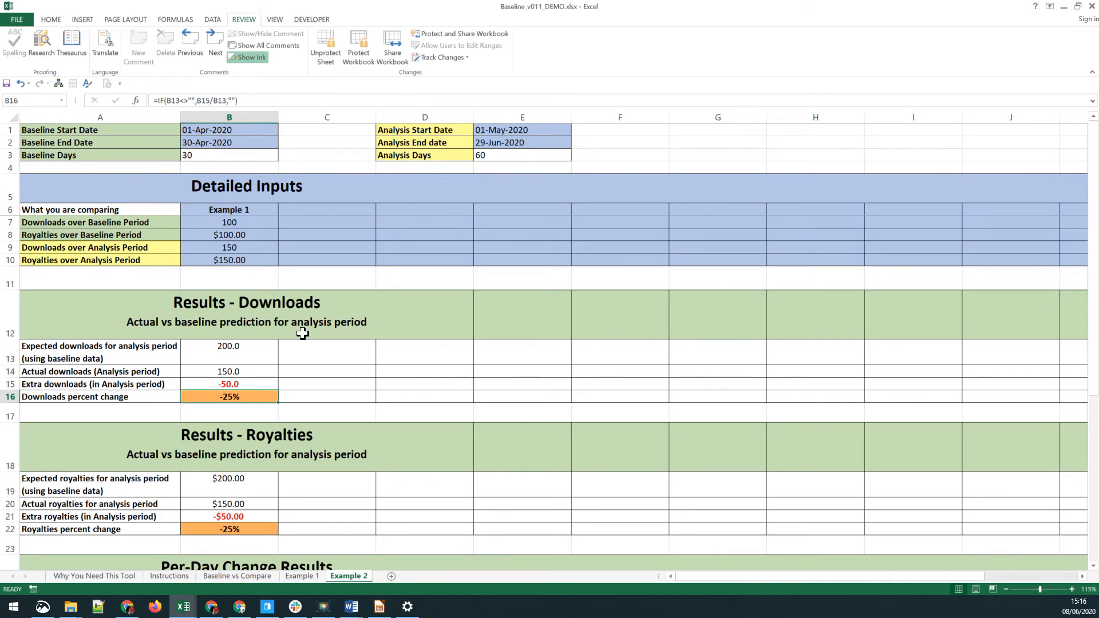
scroll(319, 326, "down", 1)
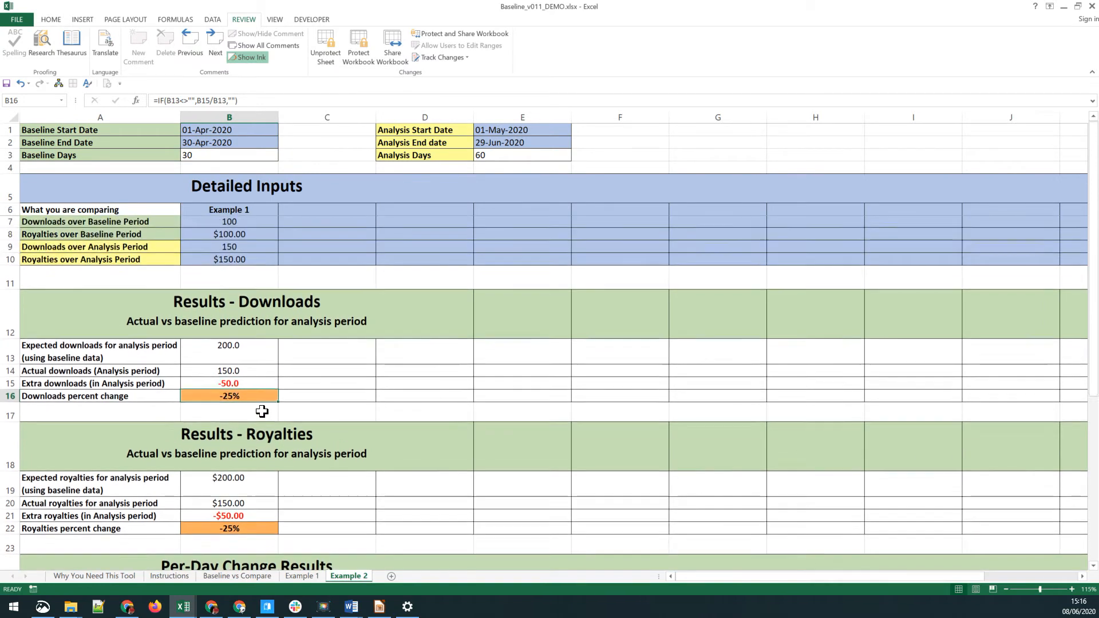
- Set Example 1's royalties over the analysis period to 120 and review the royalties and per-day change results
scroll(247, 446, "up", 1)
left_click(236, 260)
type("120")
key("Return")
scroll(234, 333, "down", 2)
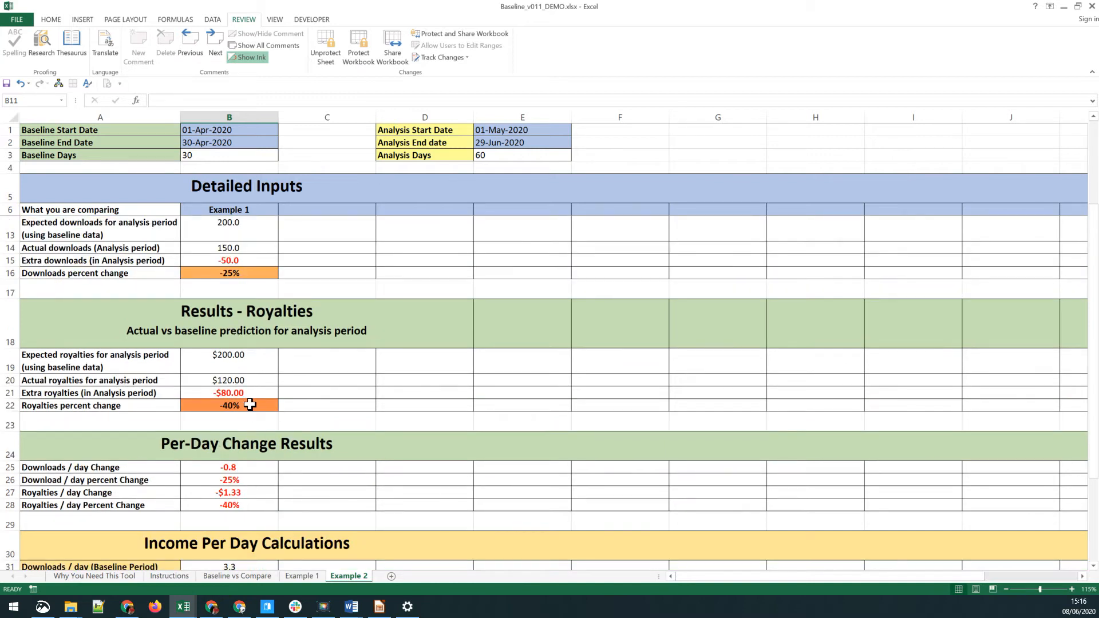
left_click(250, 466)
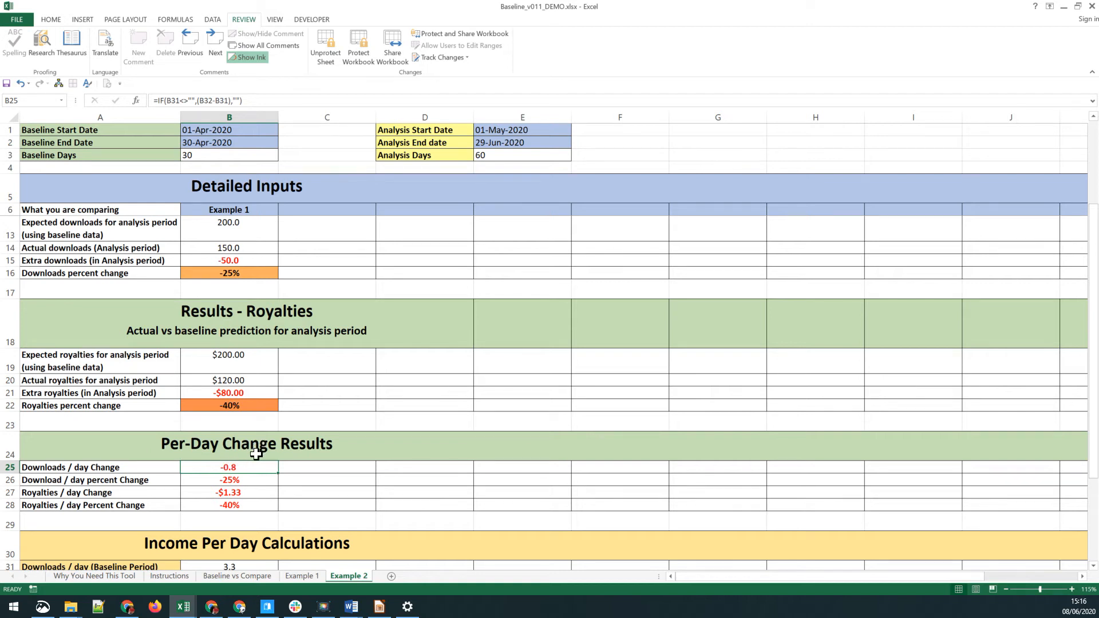
left_click(250, 480)
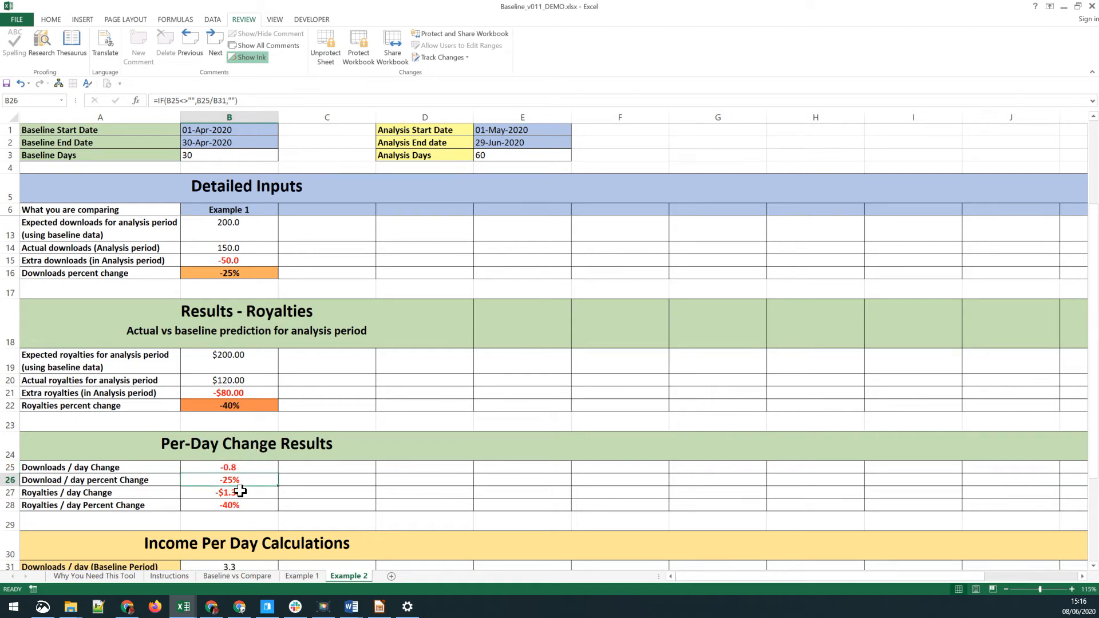
left_click(246, 492)
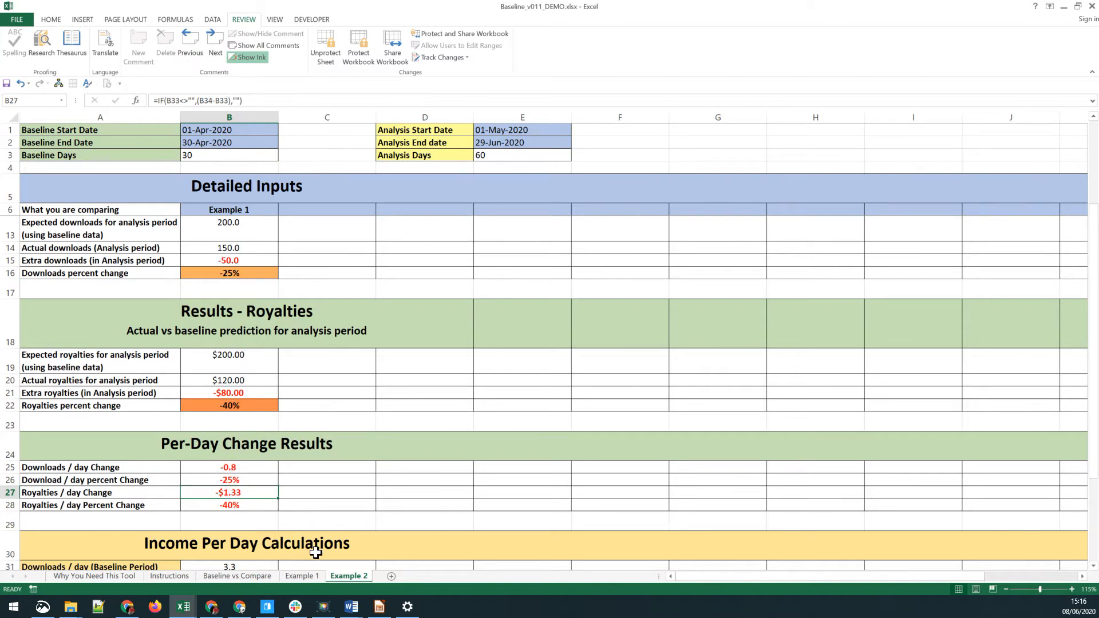
- Undo the last change to Example 1's royalties over the analysis period
scroll(218, 395, "up", 1)
key("ctrl+z")
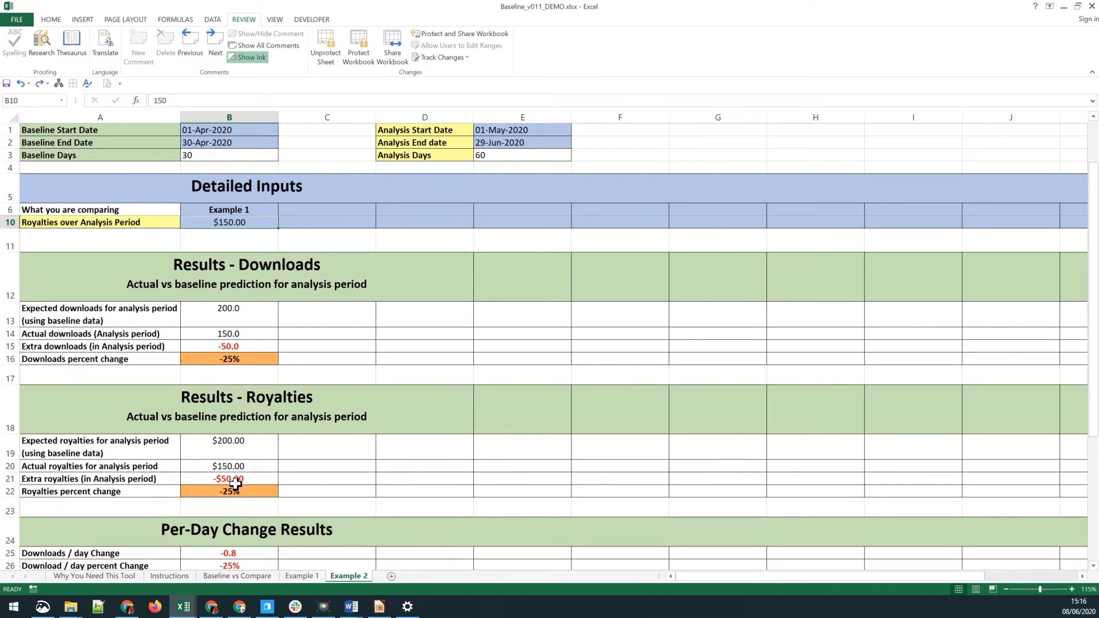
left_click(380, 430)
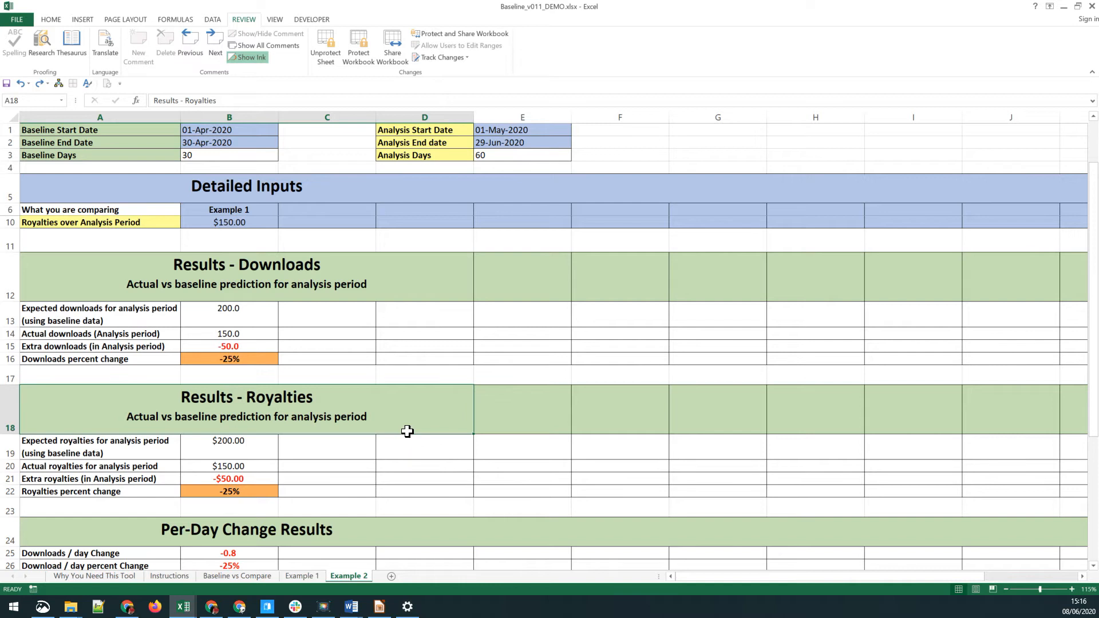
- Rename the first compared item Ad 1 and label the adjacent comparison column Ad 2
scroll(410, 435, "up", 1)
left_click(263, 208)
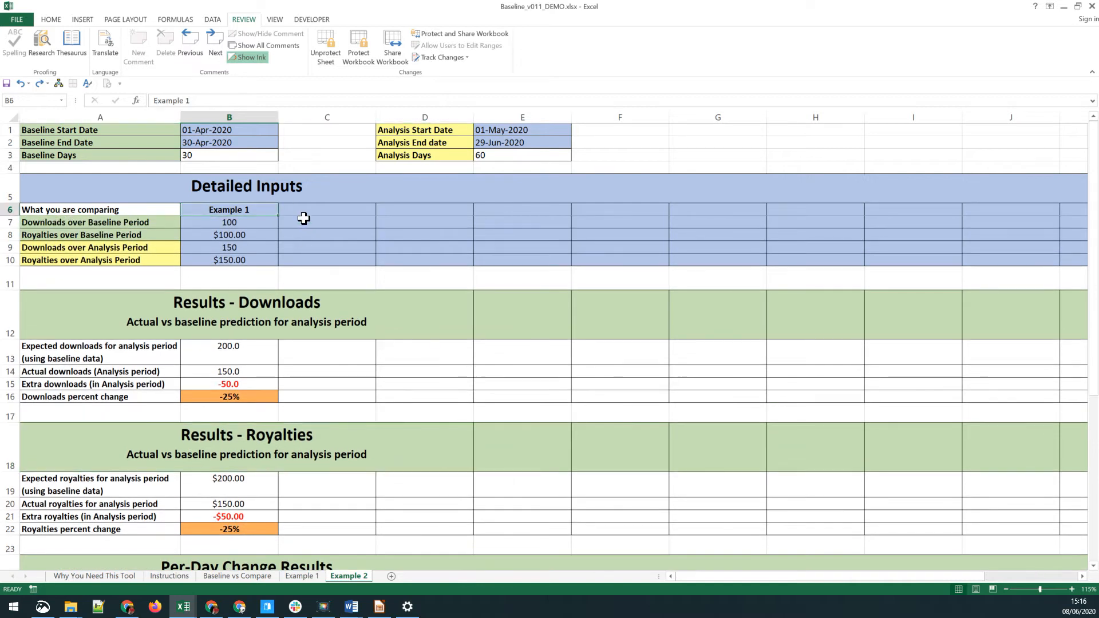
type("Ad 1")
key("Tab")
type("Ad")
key("Return")
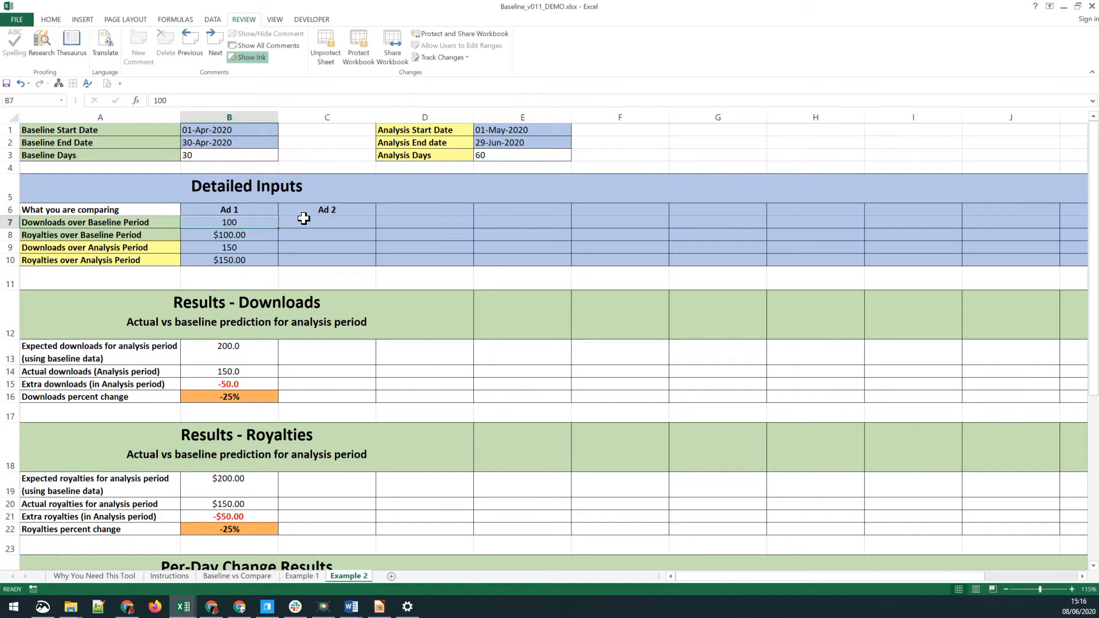
- Enter 1000 downloads and $3,000 royalties over the baseline period for Ad 2
left_click(303, 218)
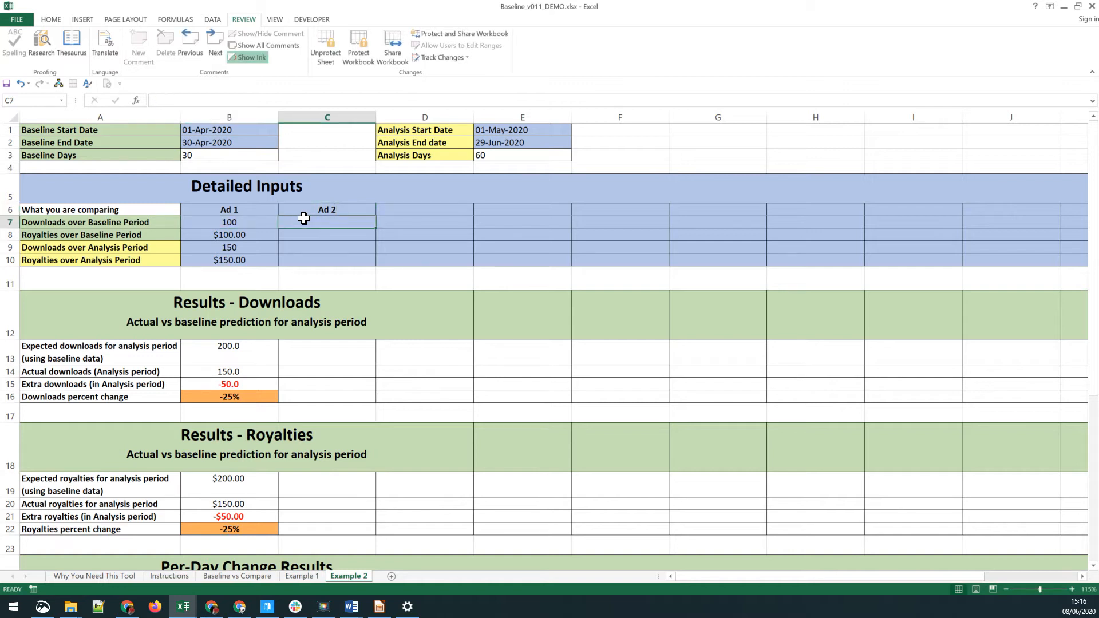
type("1000")
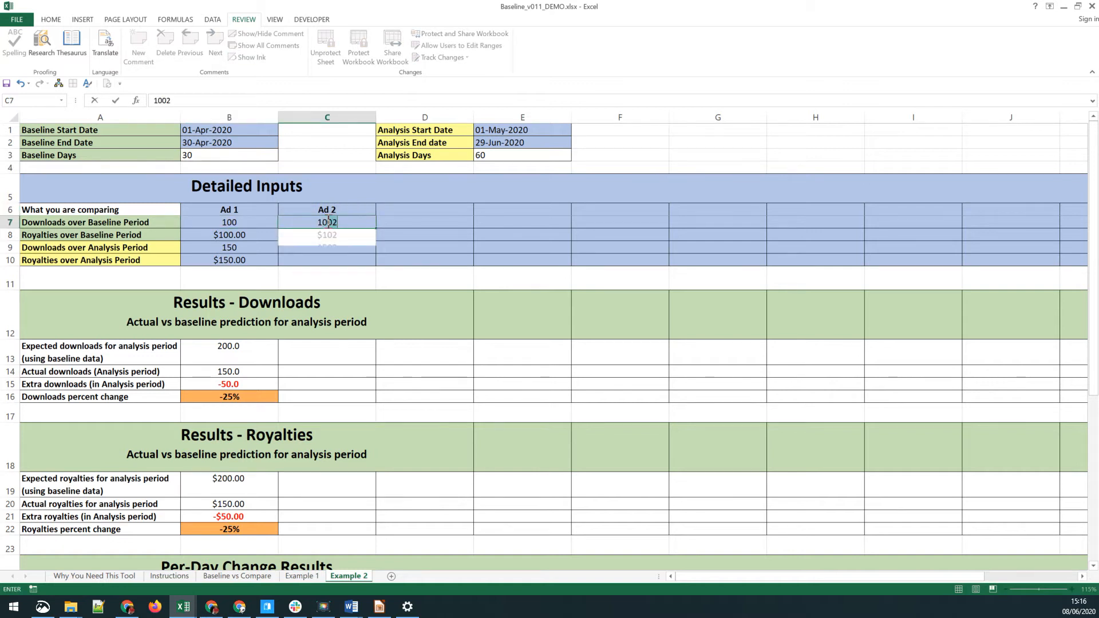
key("Return")
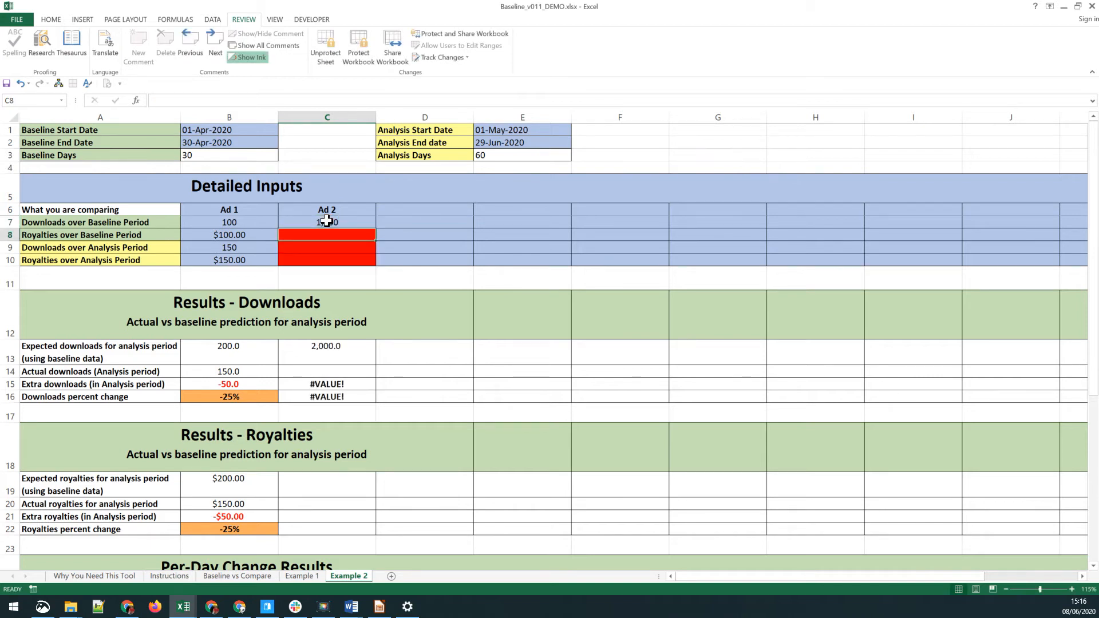
type("3000")
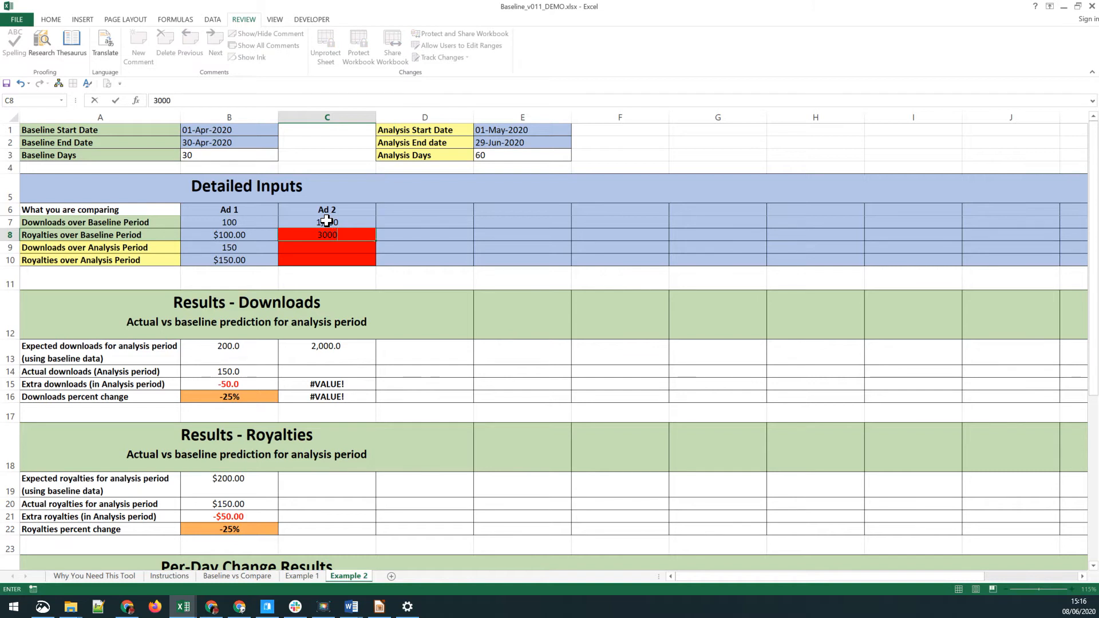
key("Return")
- Enter 4000 downloads and $4,000 royalties over the analysis period for Ad 2
type("4000")
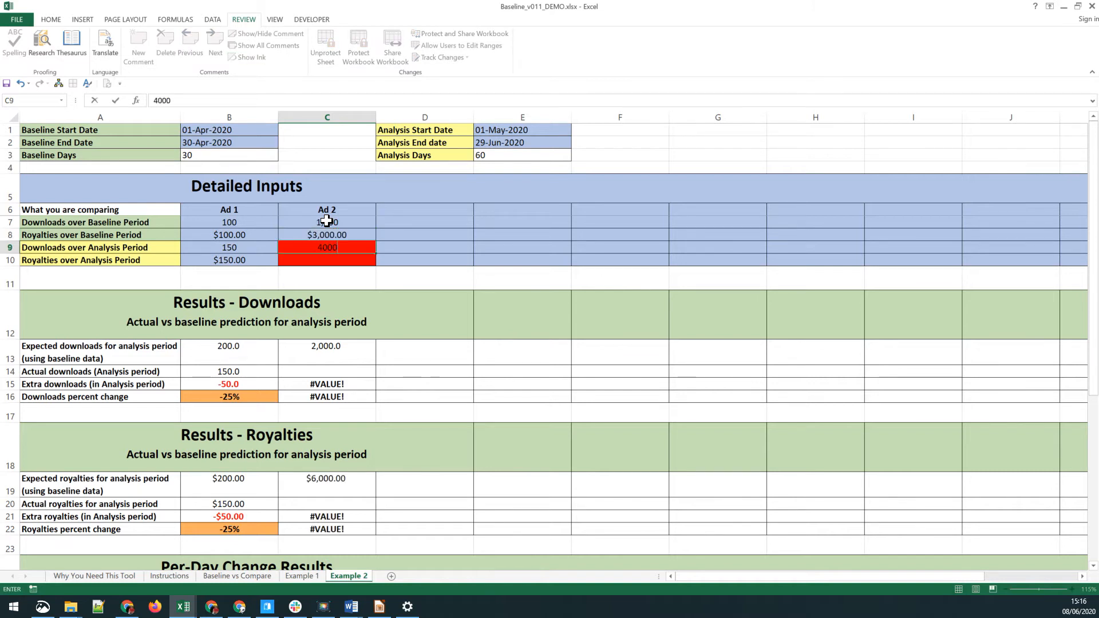
key("Return")
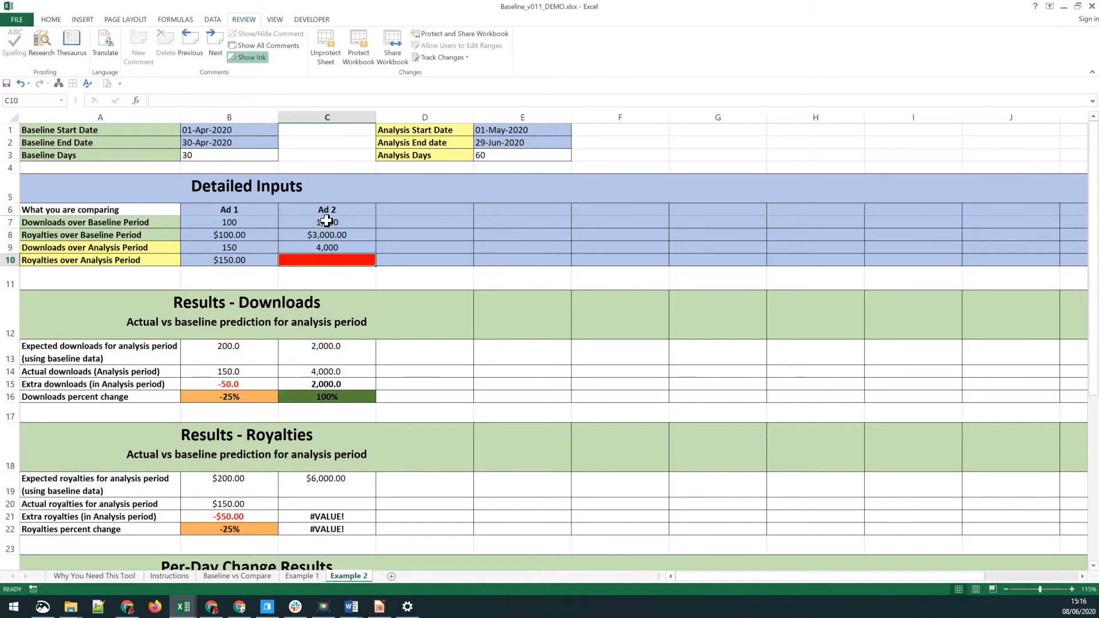
type("4,")
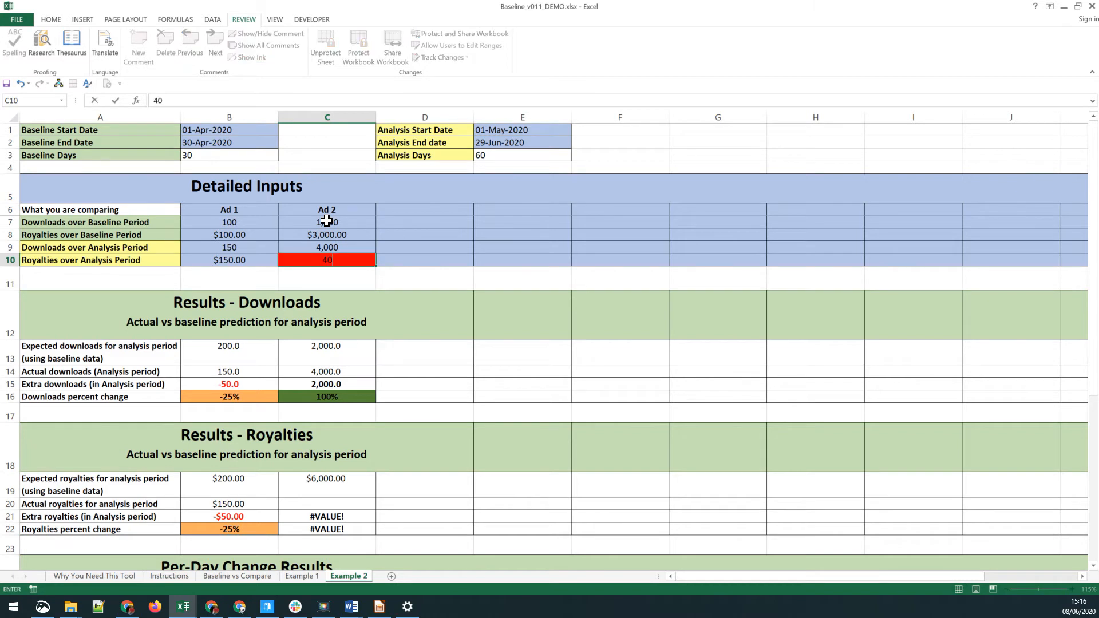
type("000")
key("Return")
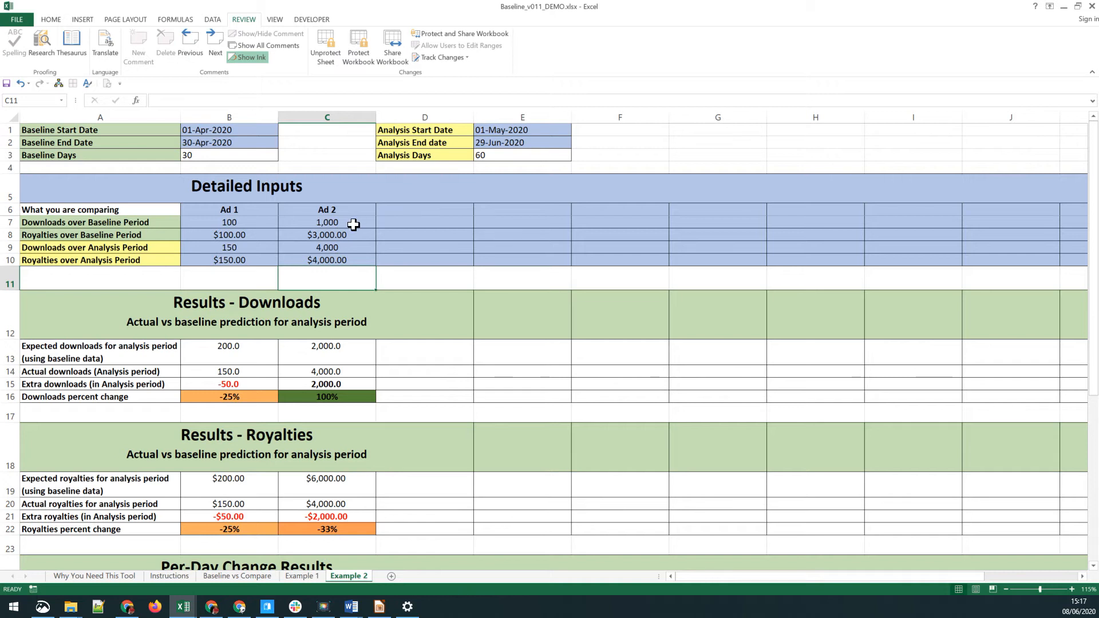
- Review Ad 2's expected, actual and extra downloads and its downloads percent change against the detailed inputs
left_click(342, 261)
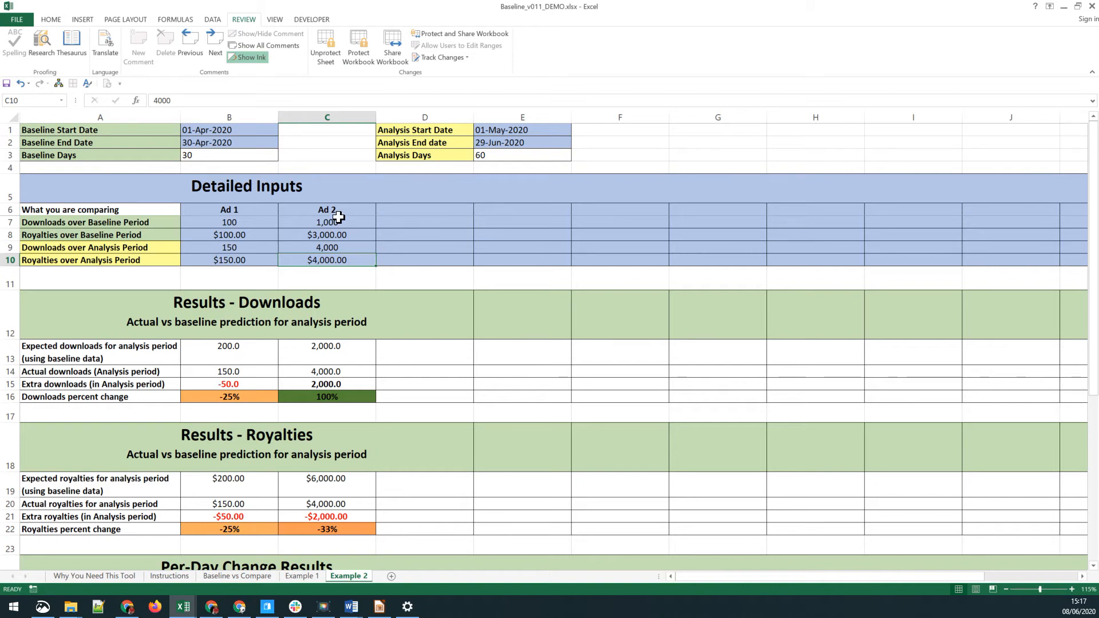
scroll(361, 228, "down", 1)
scroll(361, 228, "up", 1)
left_click(349, 356)
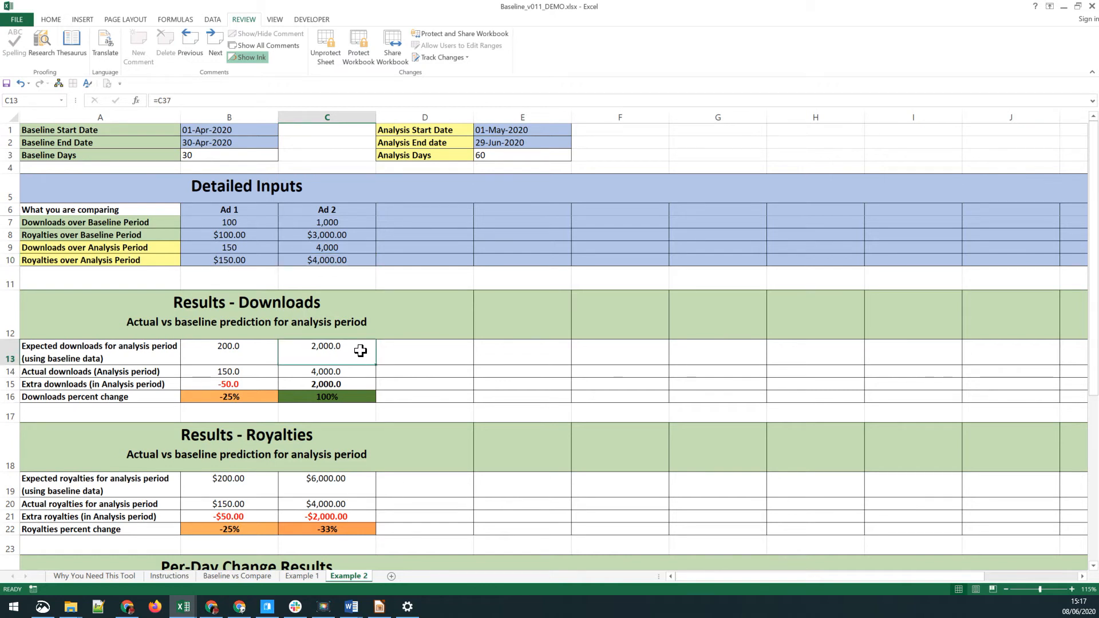
left_click(350, 371)
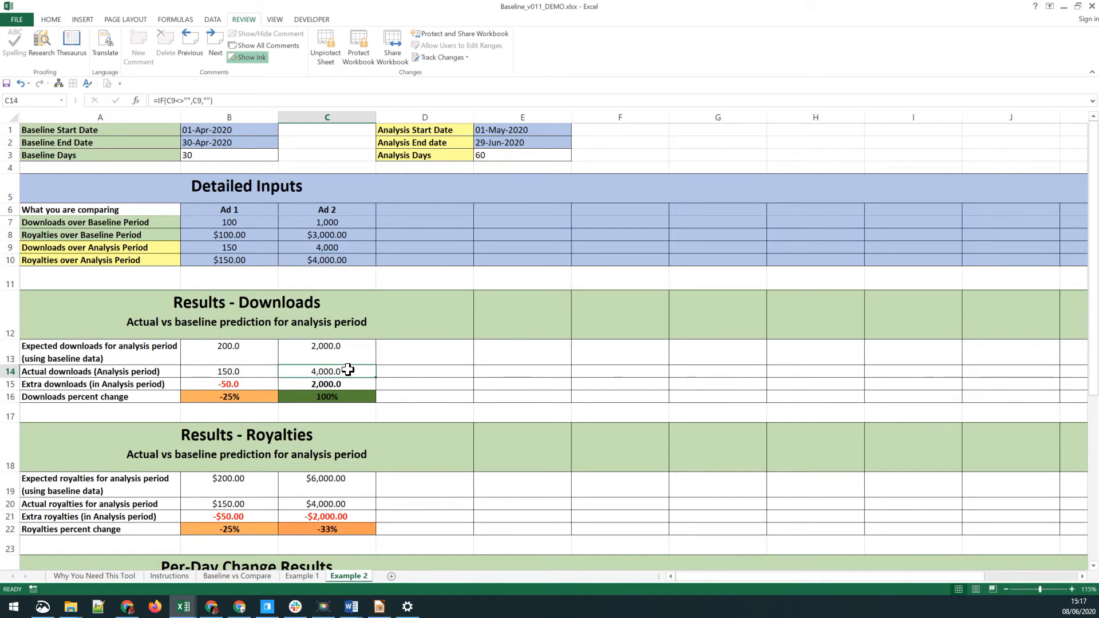
left_click(350, 384)
left_click(346, 397)
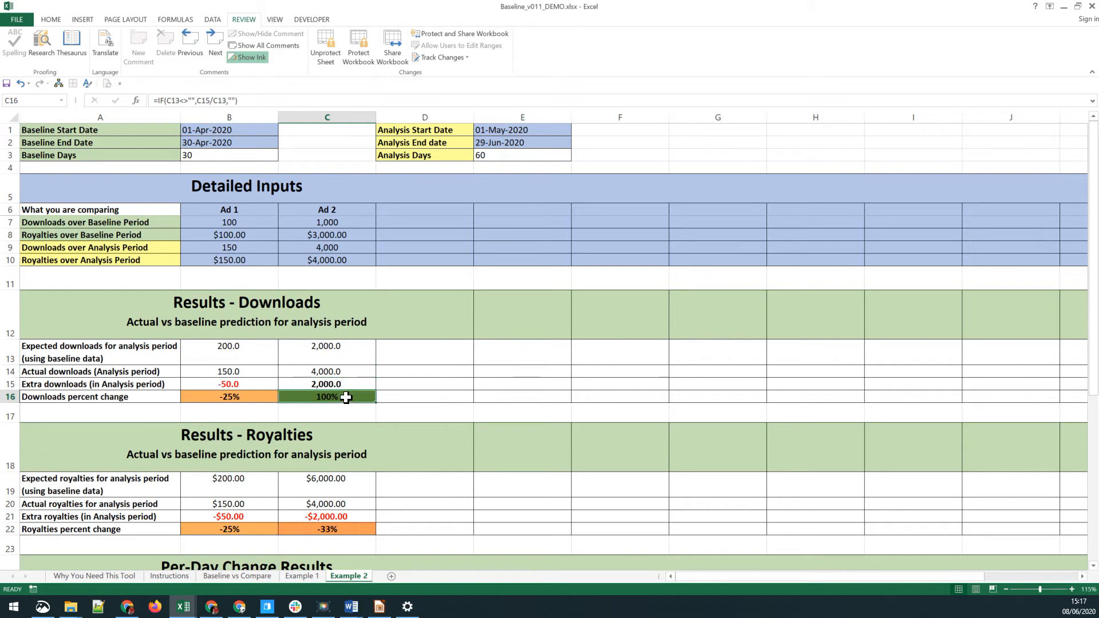
- Compare Ad 2's expected and extra royalties with its extra downloads, and check its per-day change results
scroll(355, 403, "down", 1)
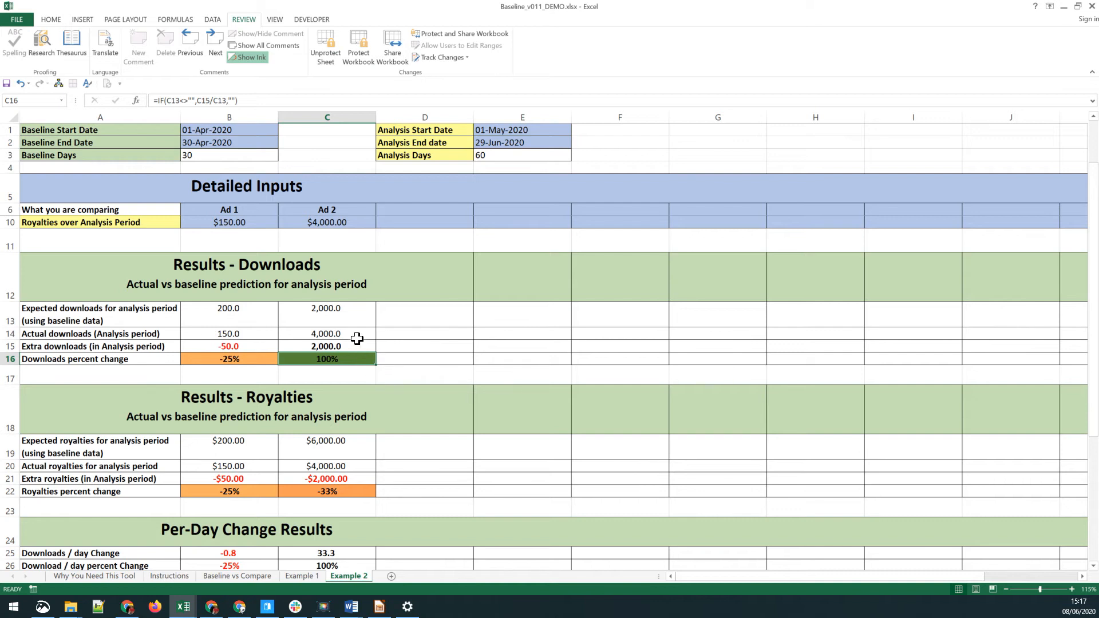
left_click(345, 441)
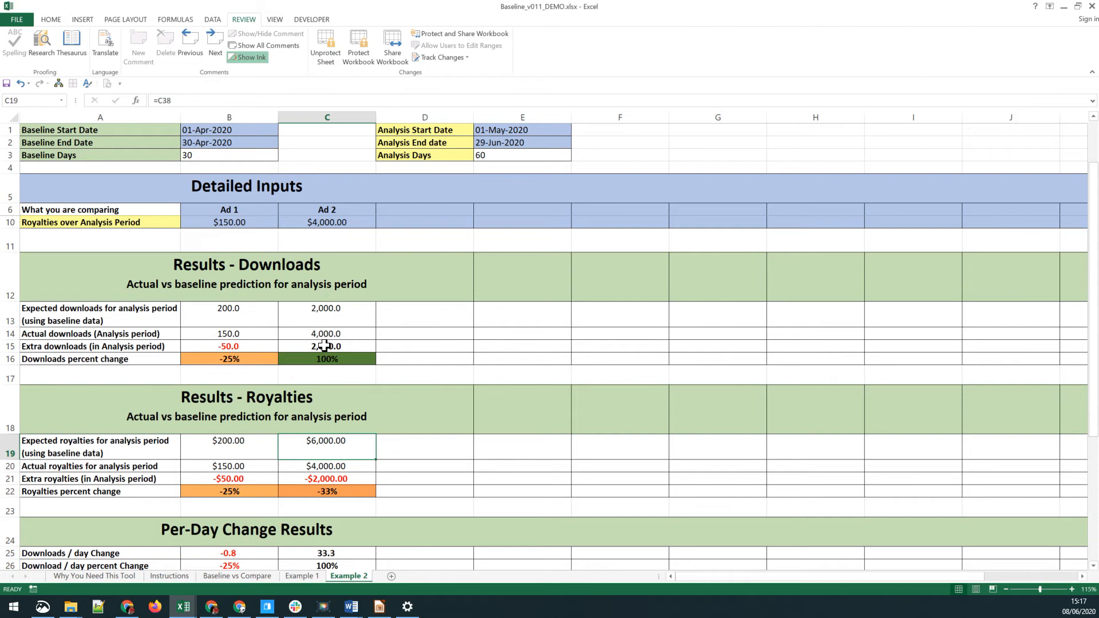
left_click(355, 479)
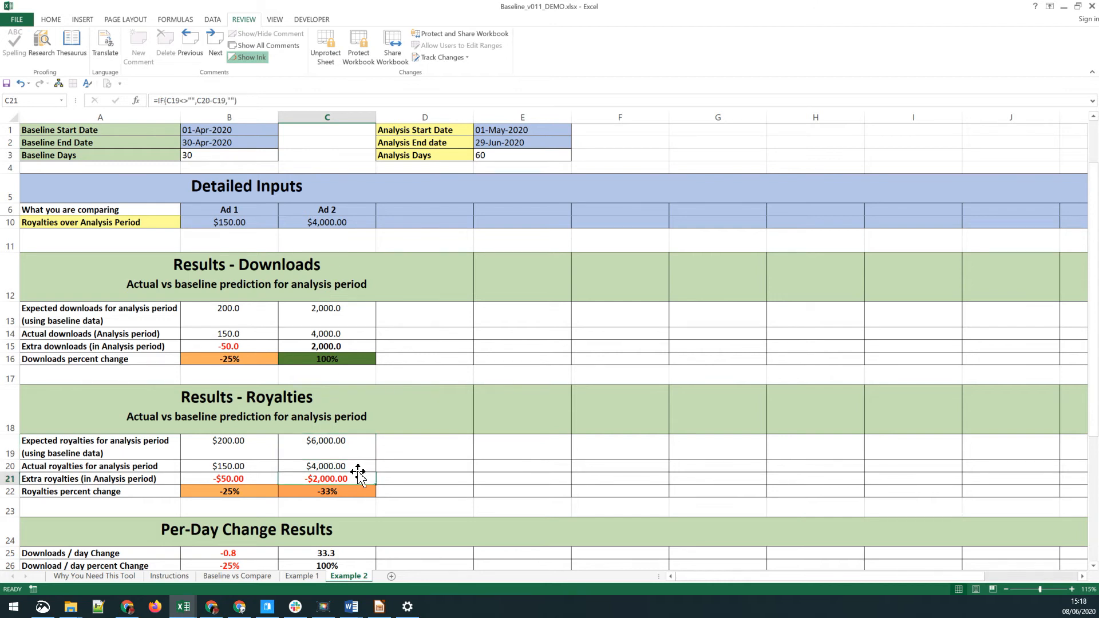
left_click(356, 344)
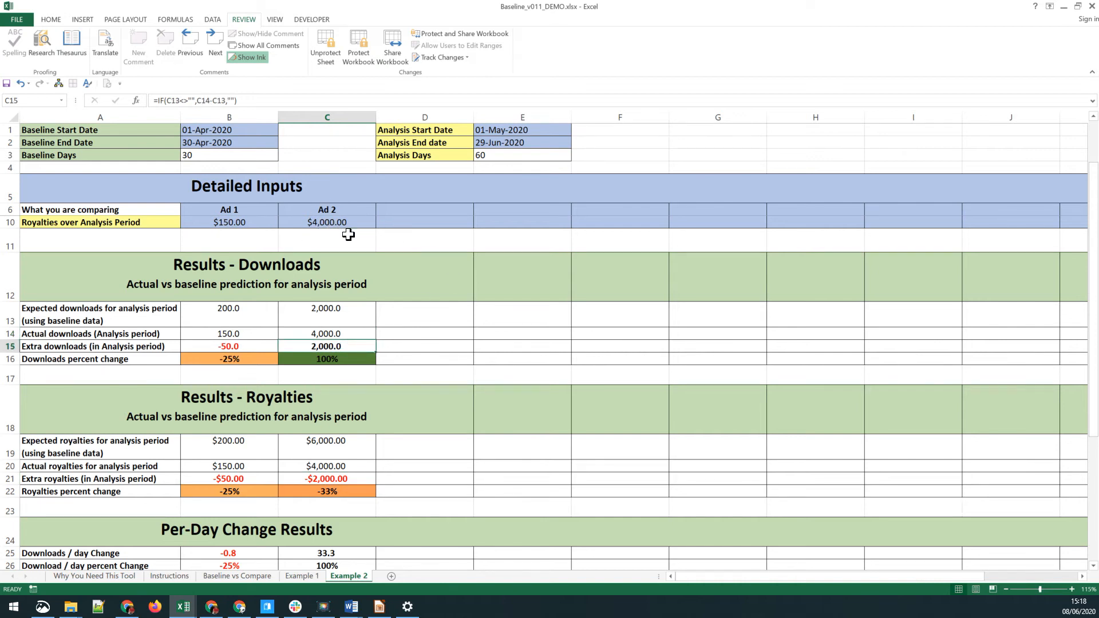
scroll(392, 316, "down", 2)
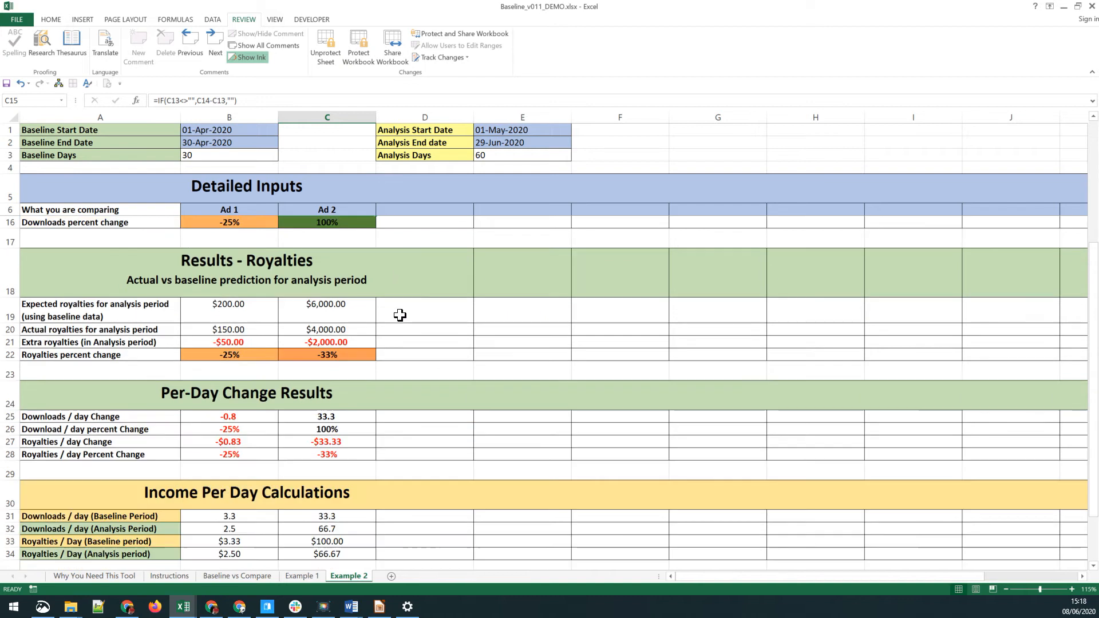
left_click_drag(355, 418, 346, 453)
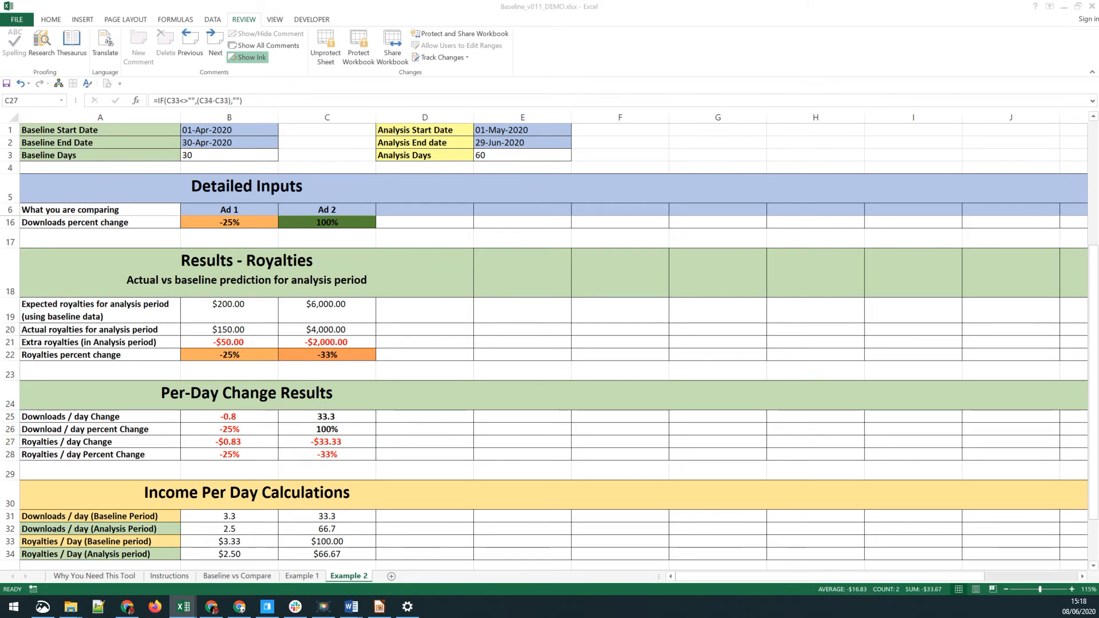
key("alt+Tab")
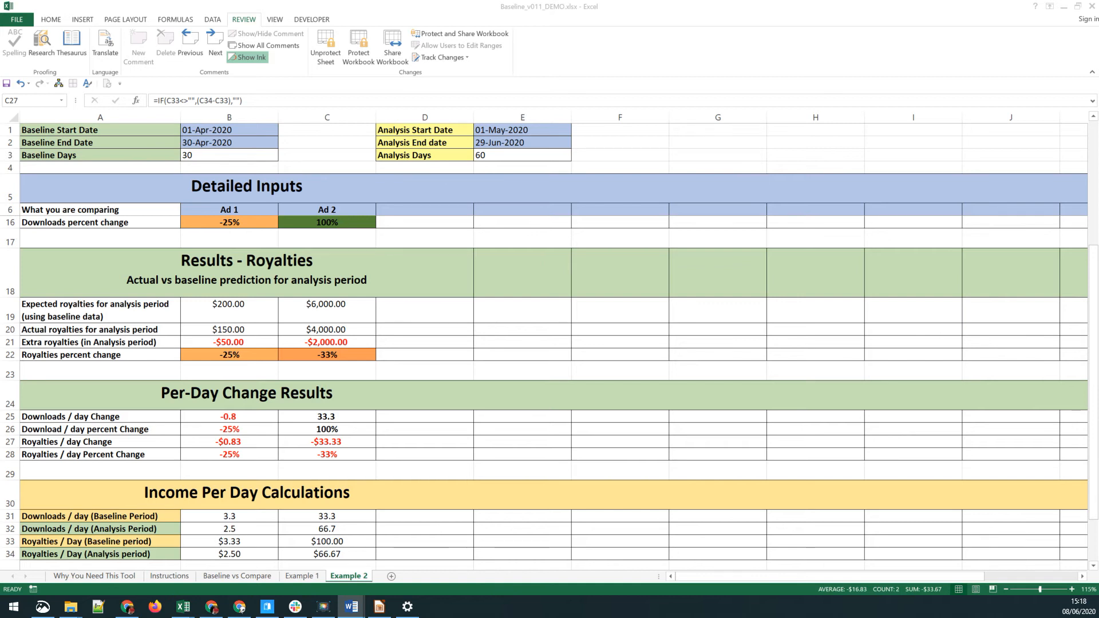
- Label the empty comparison column beside Ad 2 as Disaster Ad
scroll(393, 347, "up", 3)
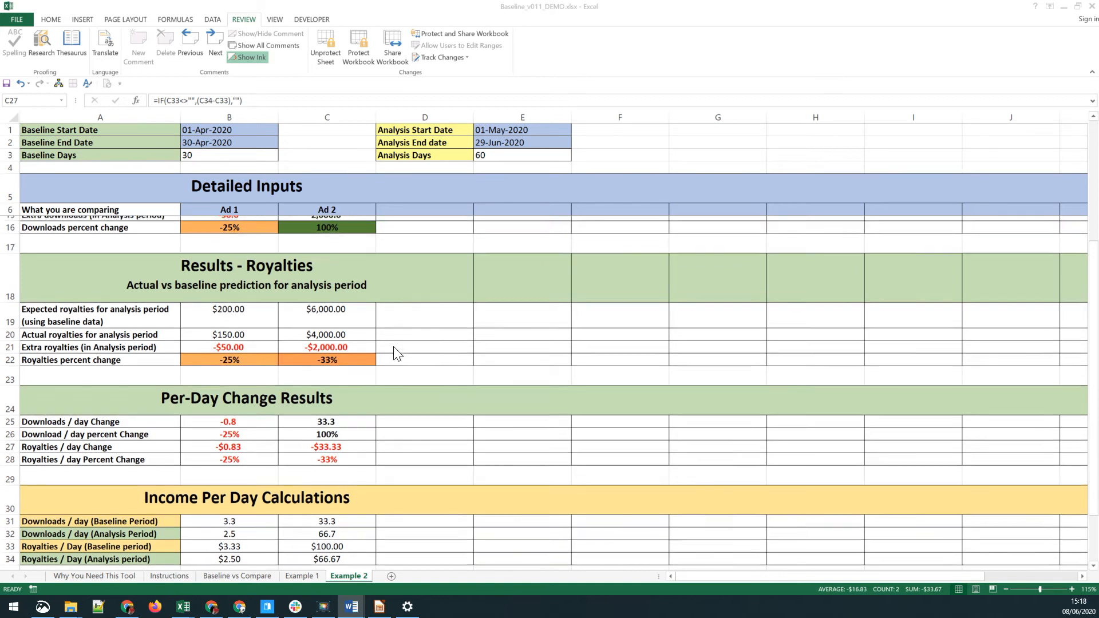
left_click(413, 210)
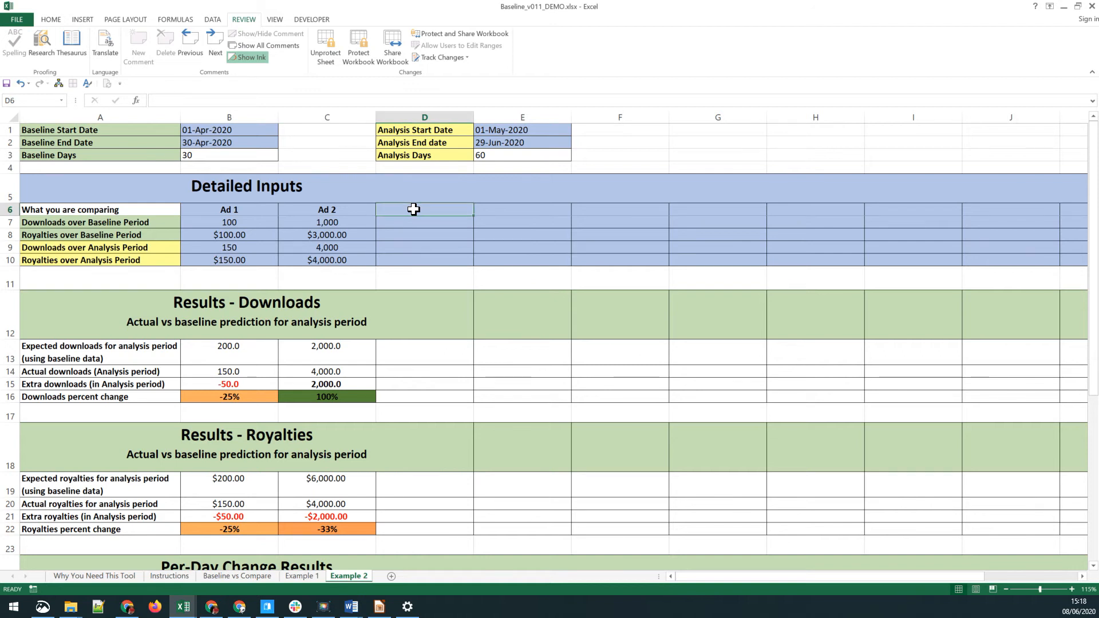
type("Disaster Ad")
key("Return")
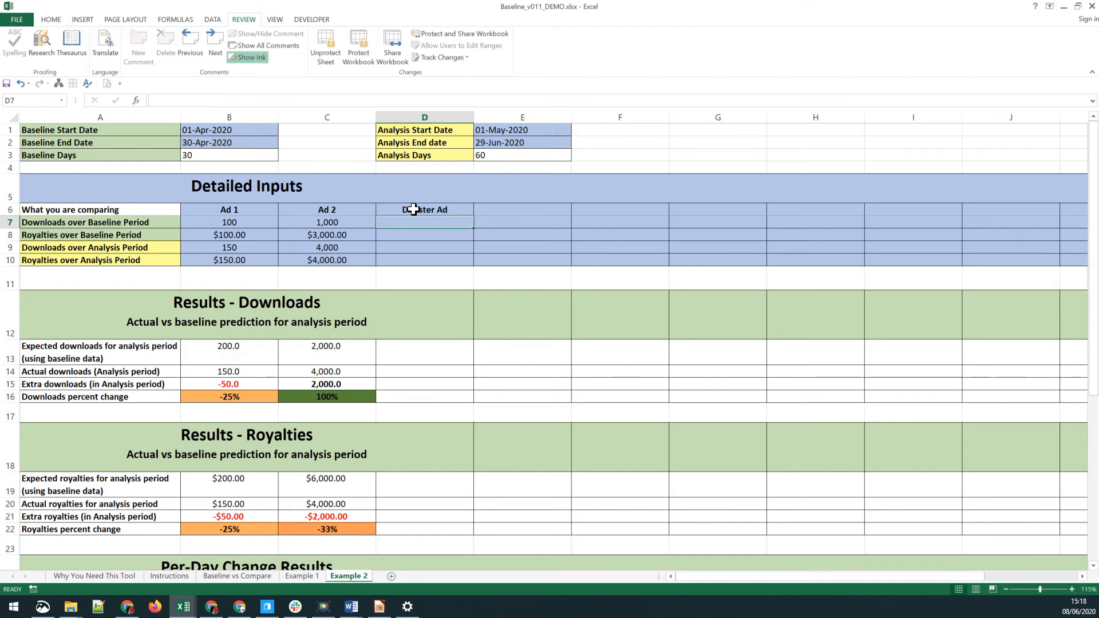
- Enter 1000 downloads and $3,000 royalties over the baseline period for Disaster Ad
type("1000")
key("Return")
type("3000")
key("Return")
- Enter 100 downloads and $300 royalties over the analysis period for Disaster Ad
type("100")
key("Return")
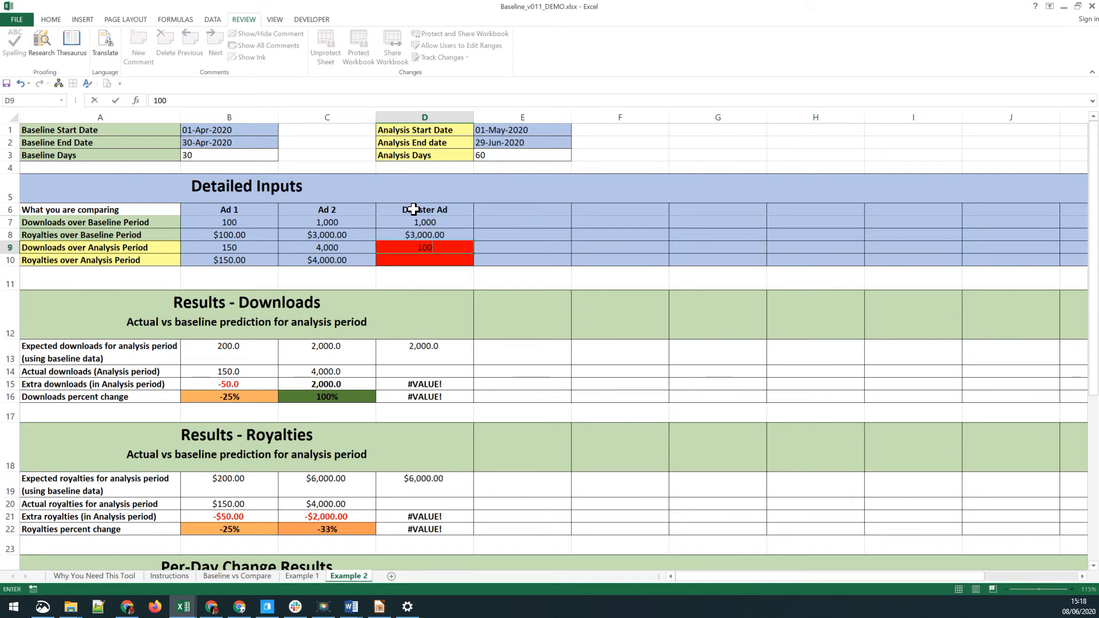
type("300")
key("Return")
- Rename the Disaster Ad column as Stopping all ads
key("Up")
key("Up")
key("Up")
key("Up")
key("Up")
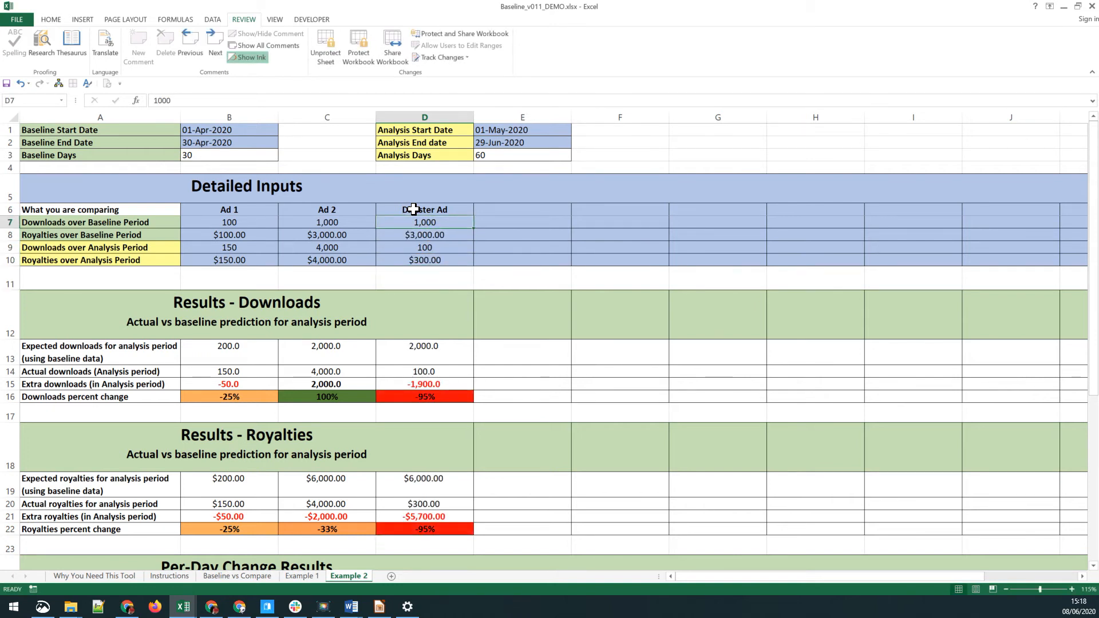
type("Stopping")
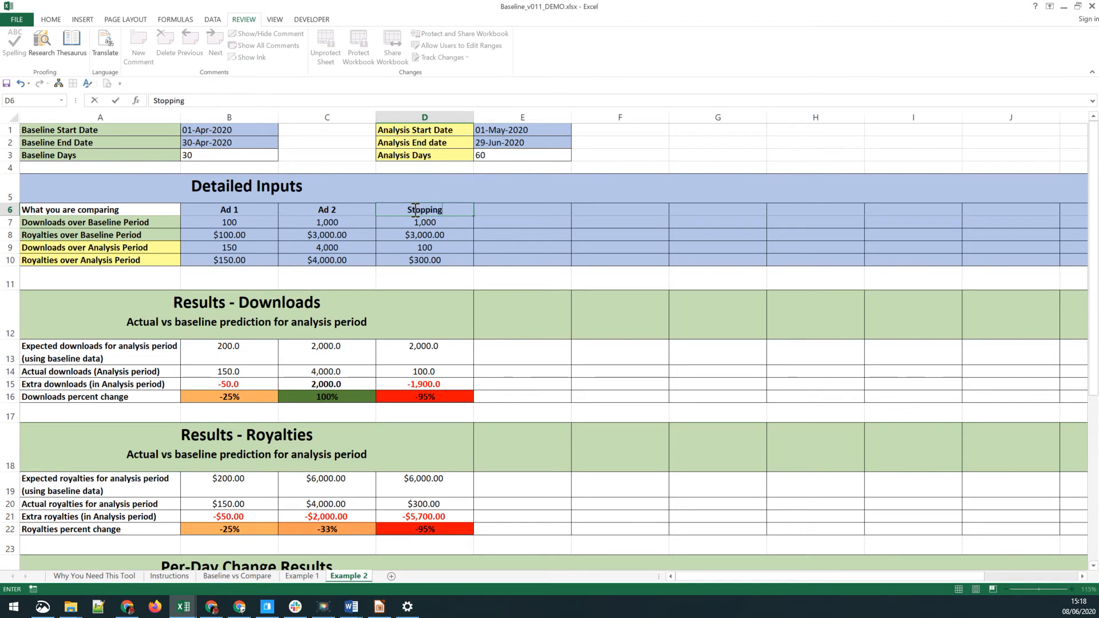
type(" all ads")
key("Return")
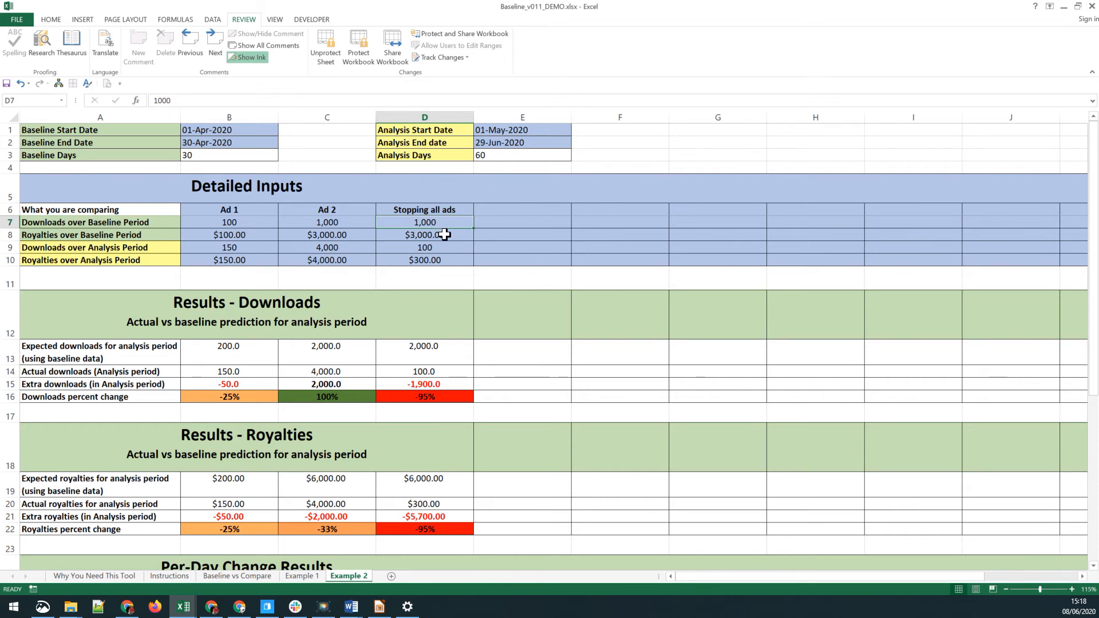
- Examine the expected, actual and extra downloads and royalties, plus the per-day change results, for Stopping all ads
left_click(445, 351)
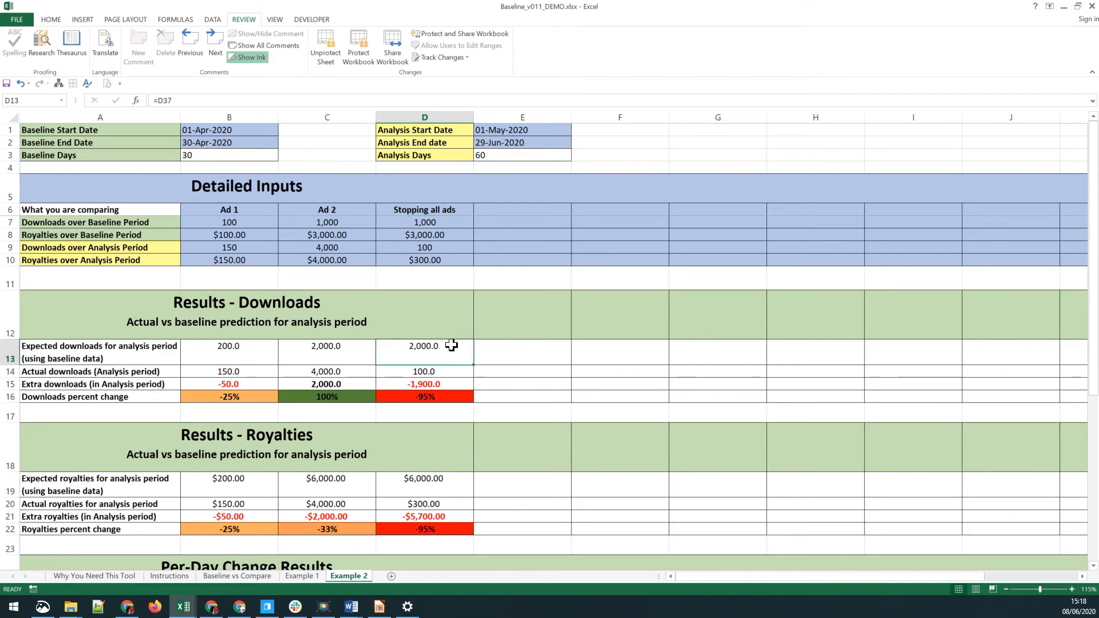
left_click(458, 374)
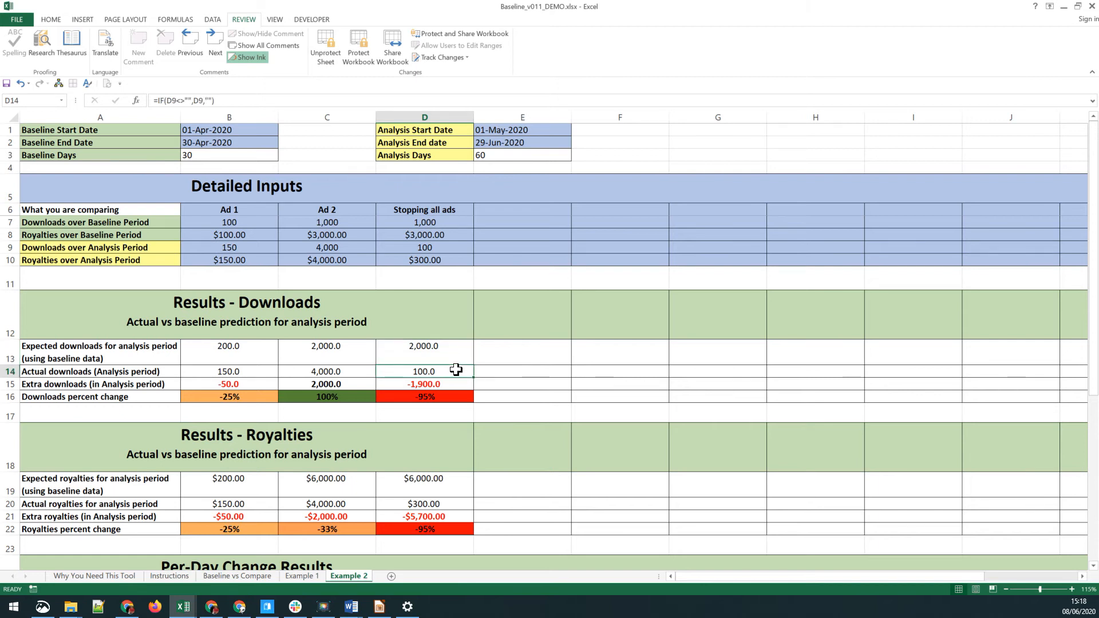
left_click(454, 382)
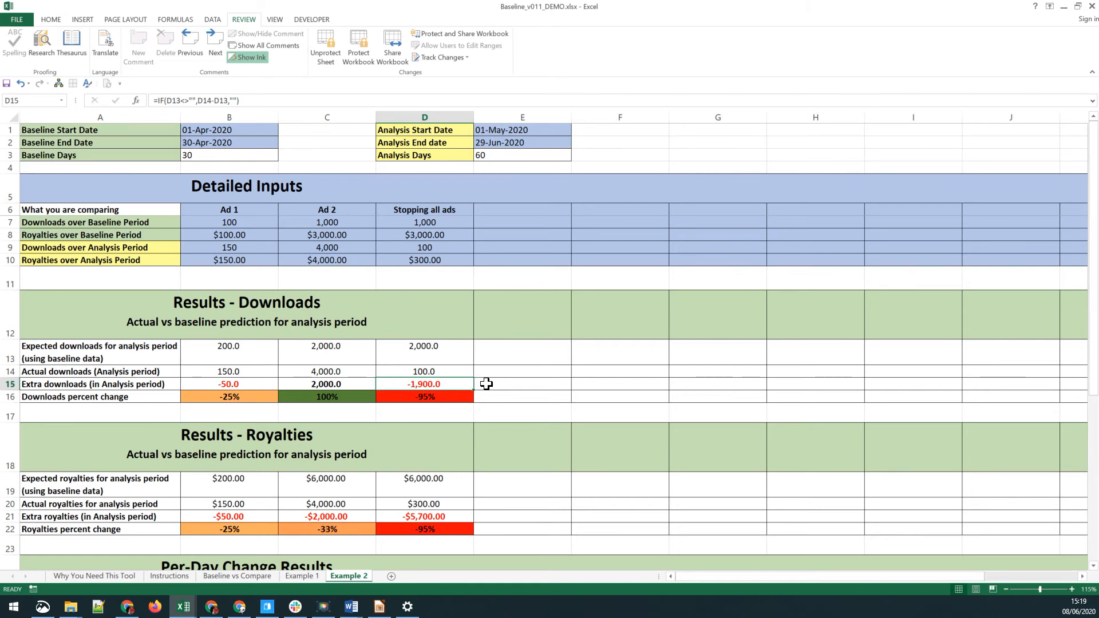
left_click(450, 479)
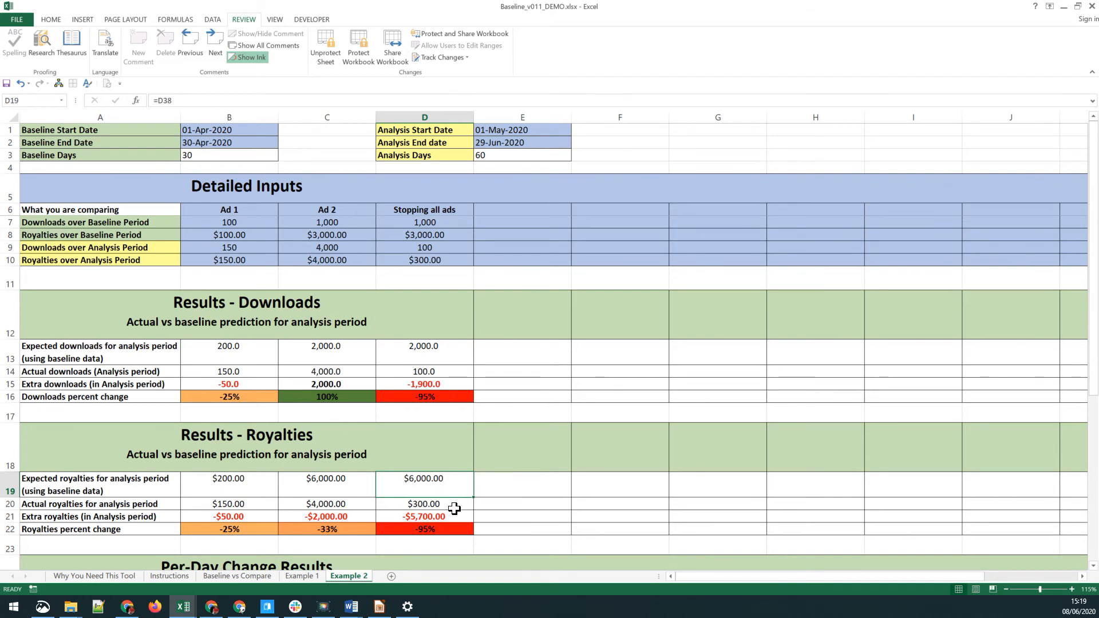
left_click(452, 503)
left_click(450, 518)
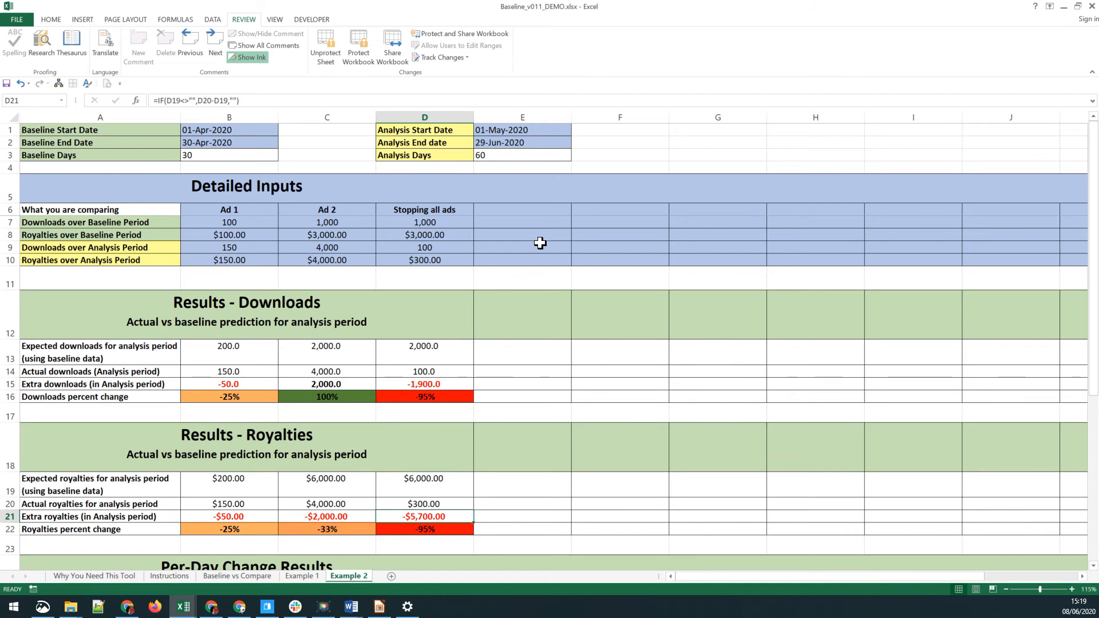
scroll(541, 244, "down", 1)
scroll(499, 336, "down", 1)
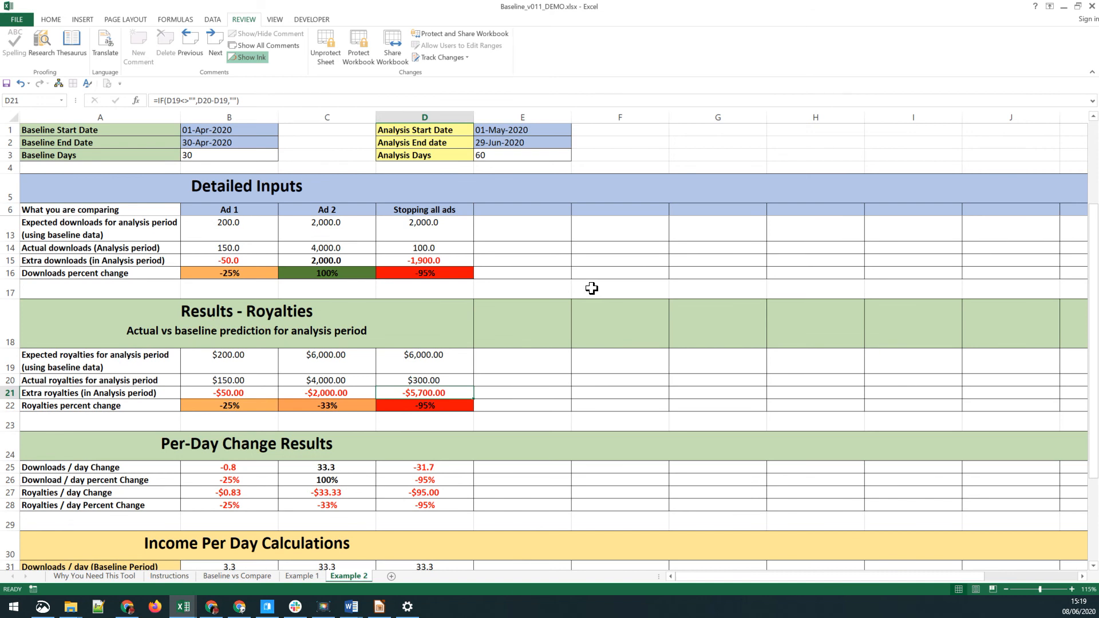
left_click(443, 469)
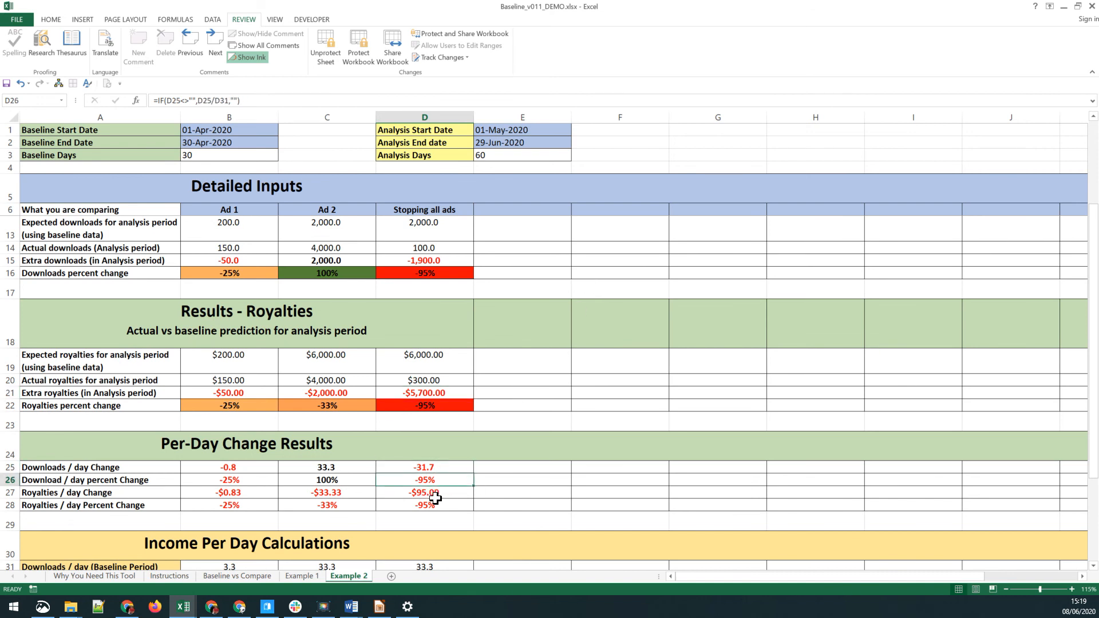
left_click_drag(436, 495, 451, 502)
key("alt+Tab")
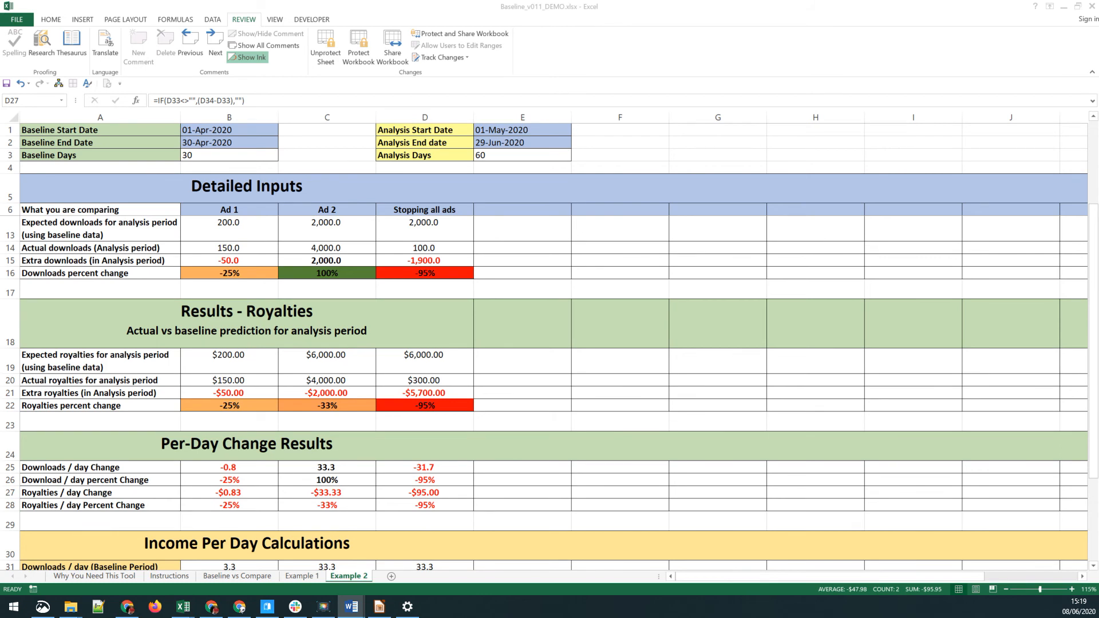
key("alt+Tab")
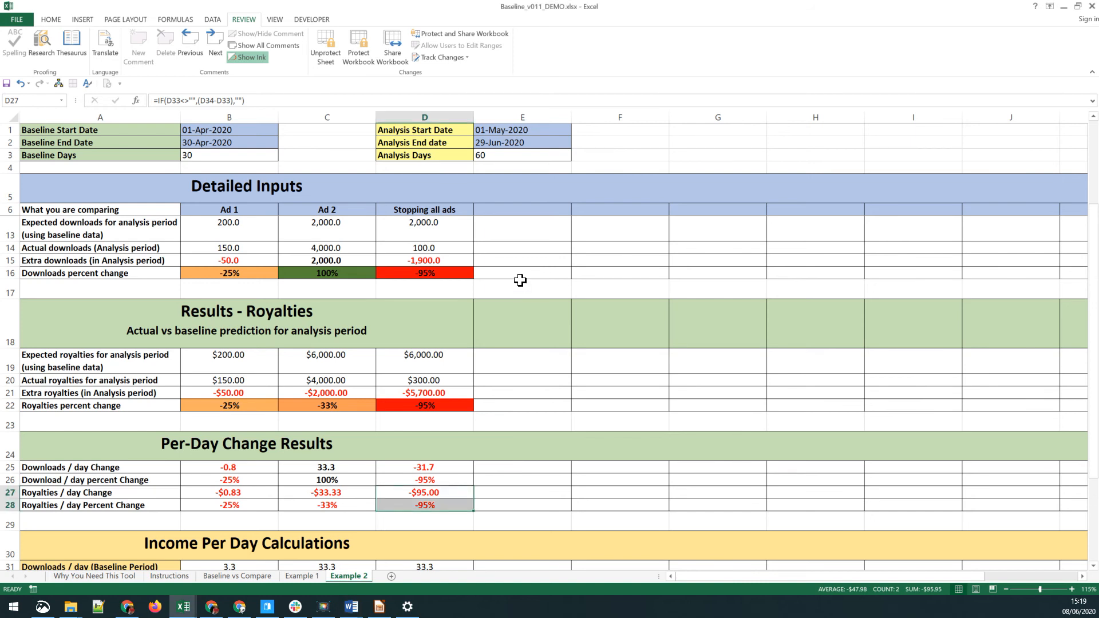
scroll(520, 280, "up", 2)
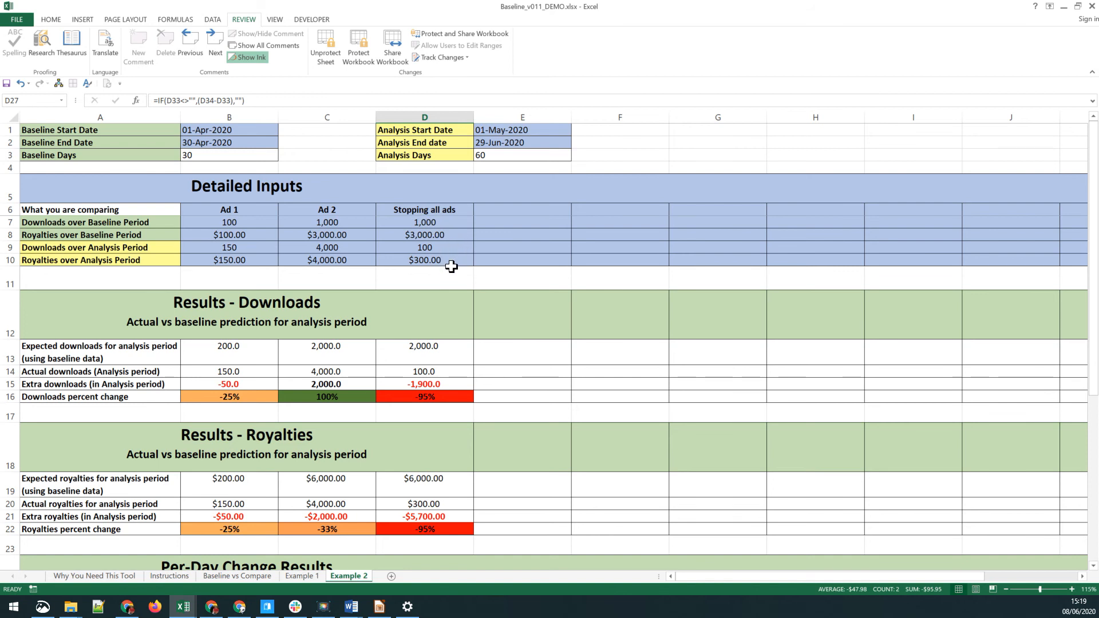
scroll(392, 398, "down", 1)
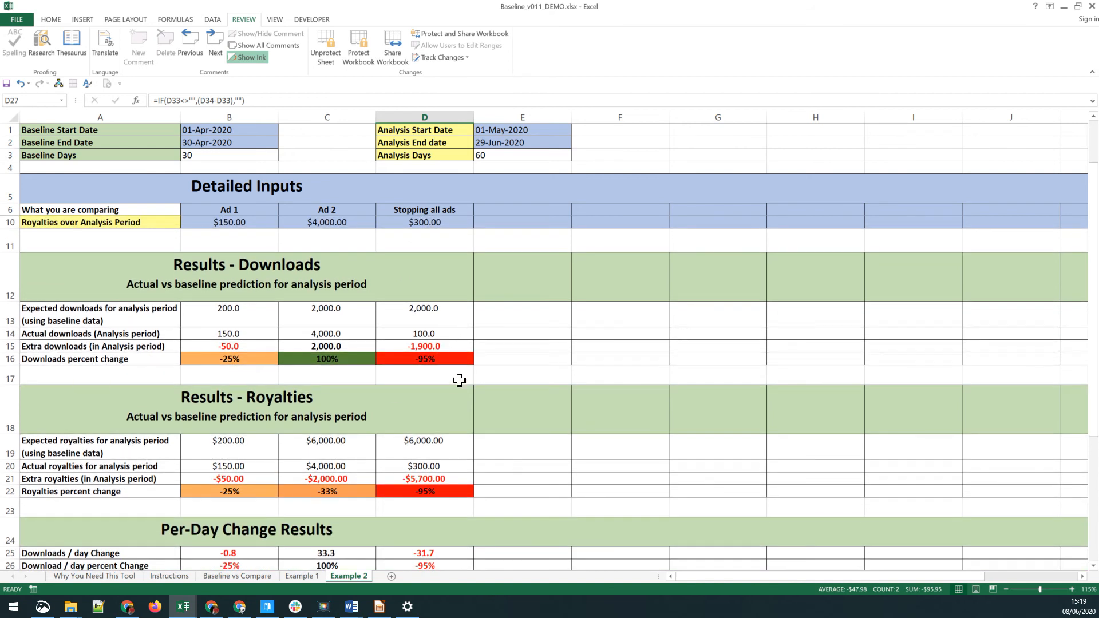
scroll(412, 340, "up", 1)
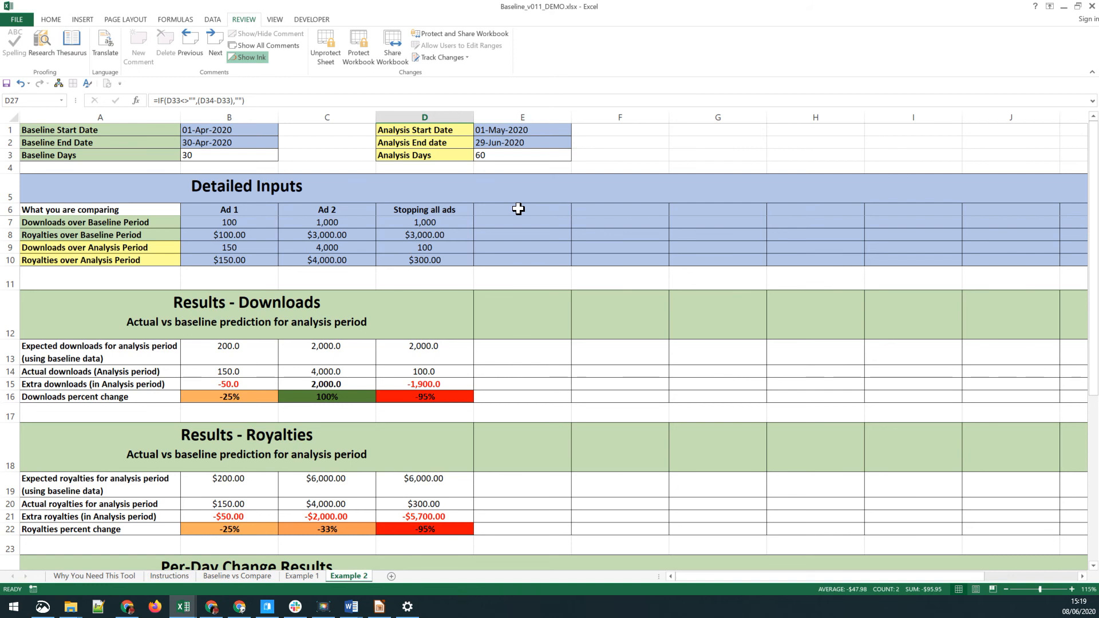
- Set the Baseline End Date to 26/4
left_click(231, 156)
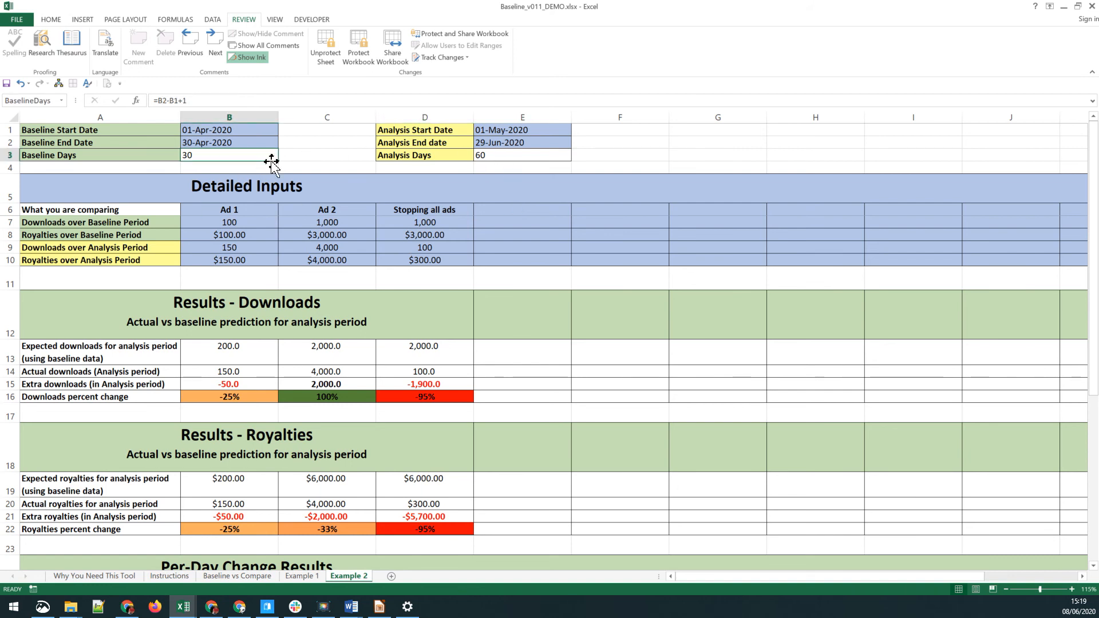
key("Up")
type("26/4")
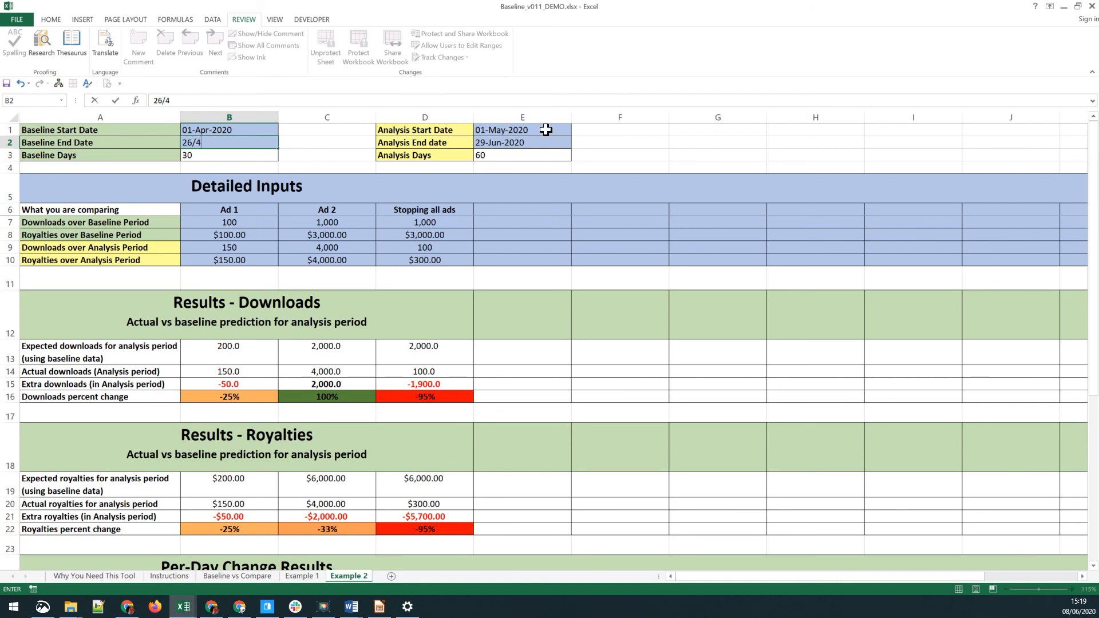
- Set the Analysis Start Date to 27/4
left_click(518, 130)
type("26")
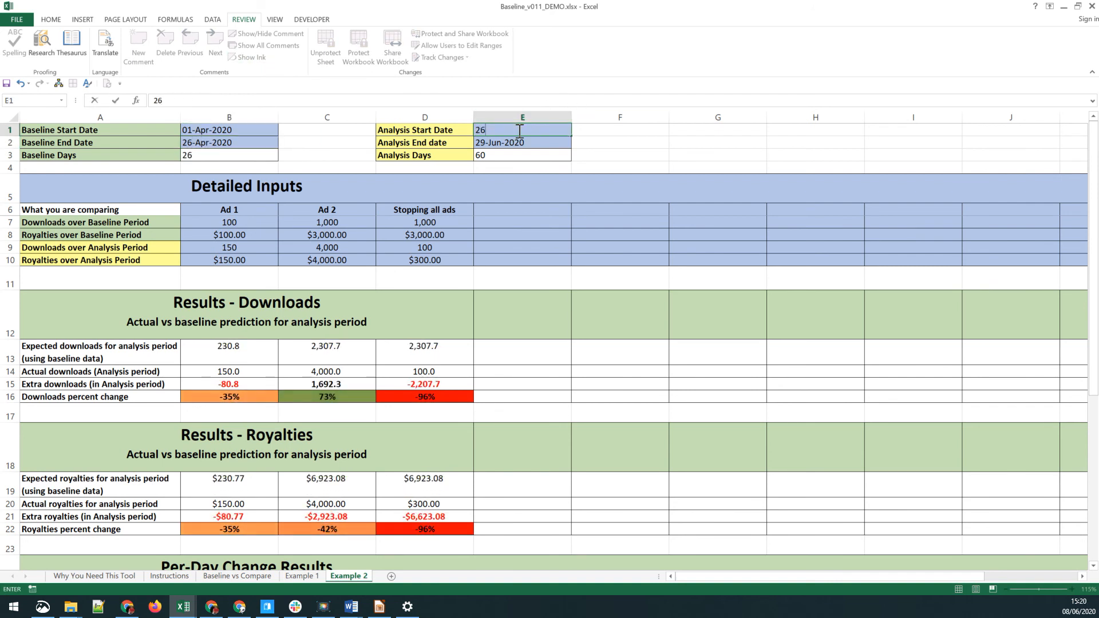
key("BackSpace")
type("7/4")
key("Return")
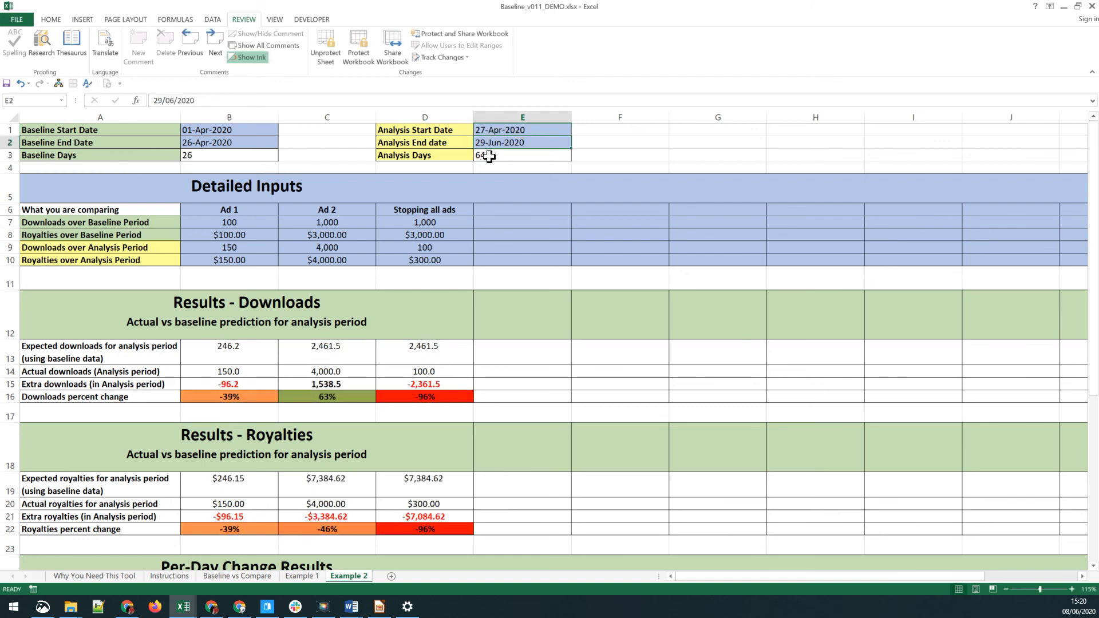
scroll(511, 461, "down", 1)
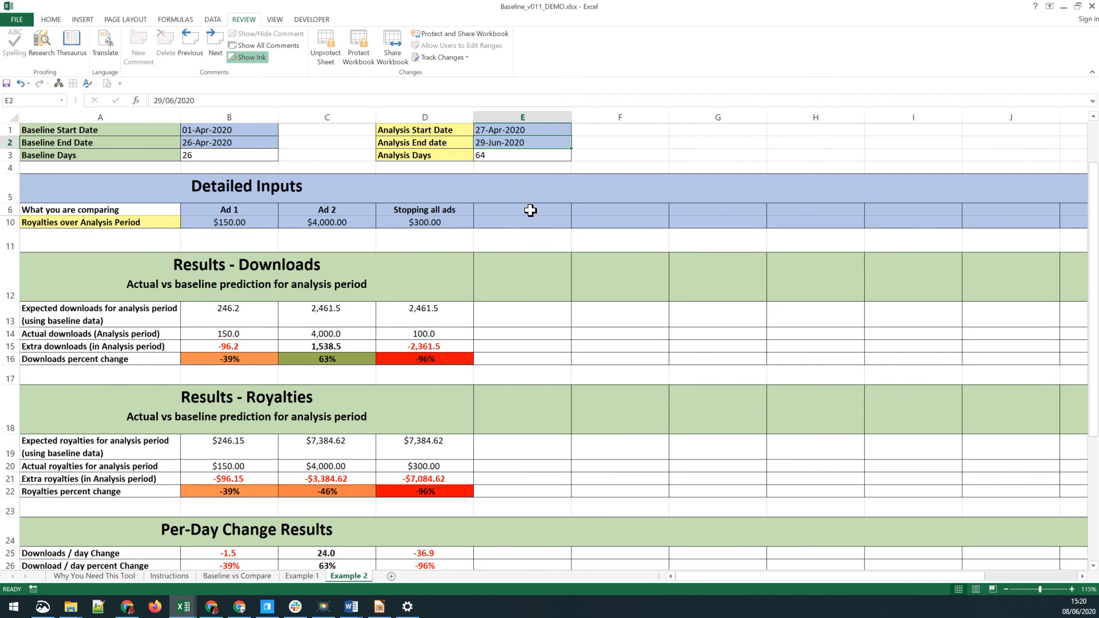
scroll(530, 211, "up", 1)
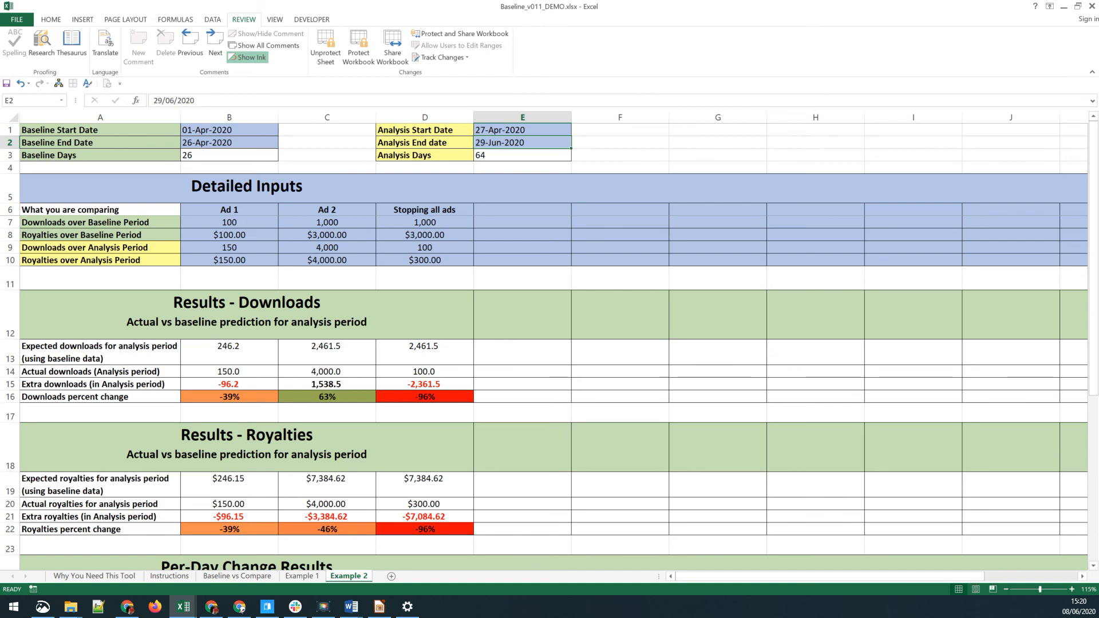
key("alt+Tab")
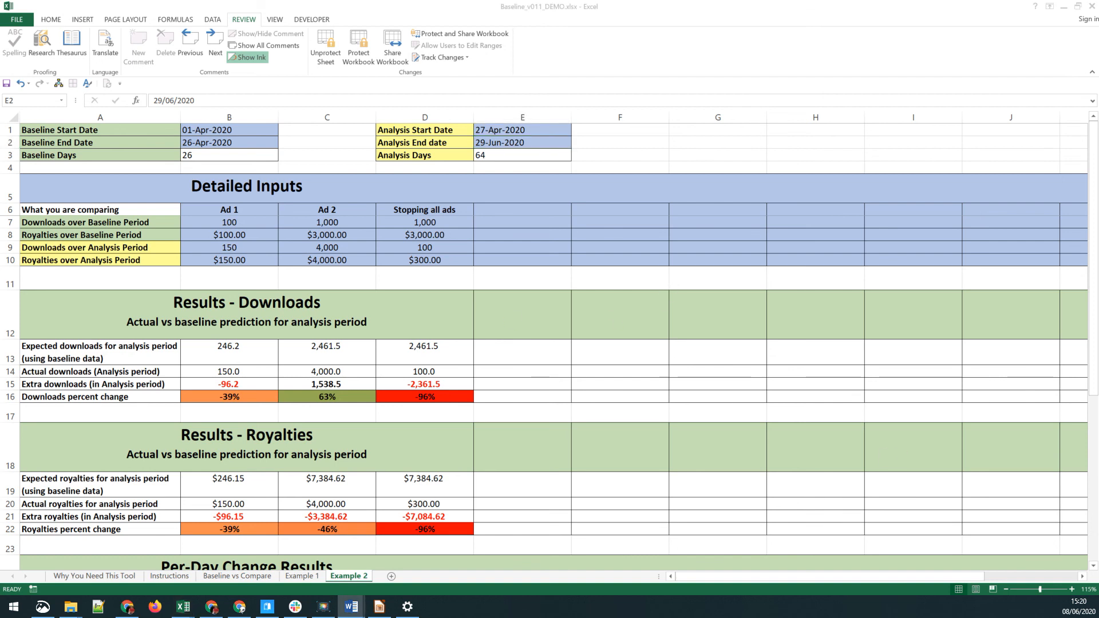